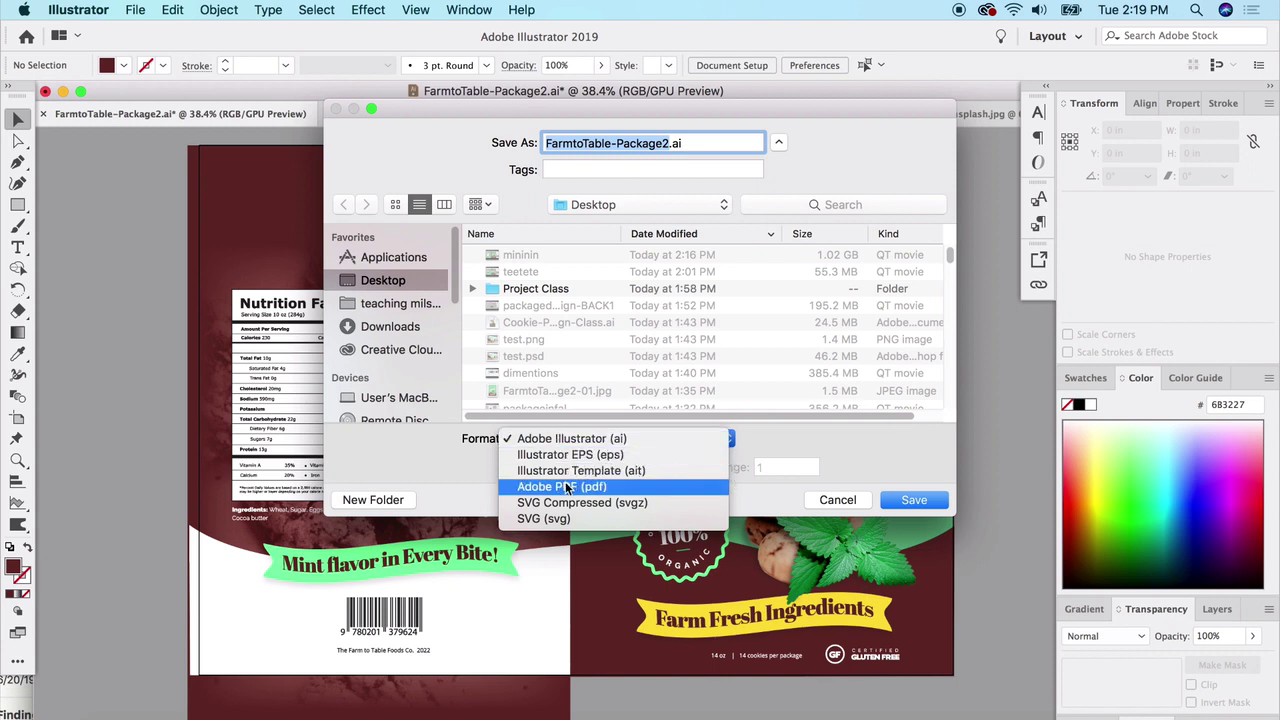
# Save the package design to the Desktop in Adobe PDF format with the file name Final
pyautogui.click(567, 488)
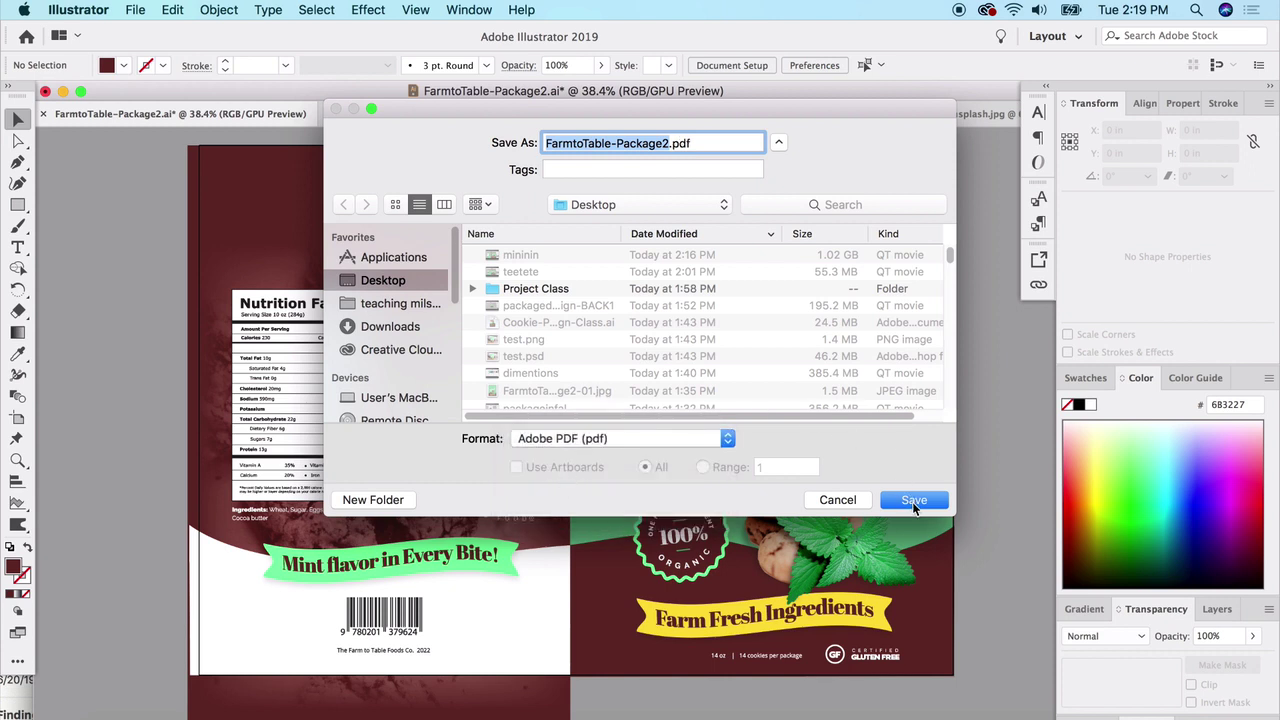
pyautogui.write('Final')
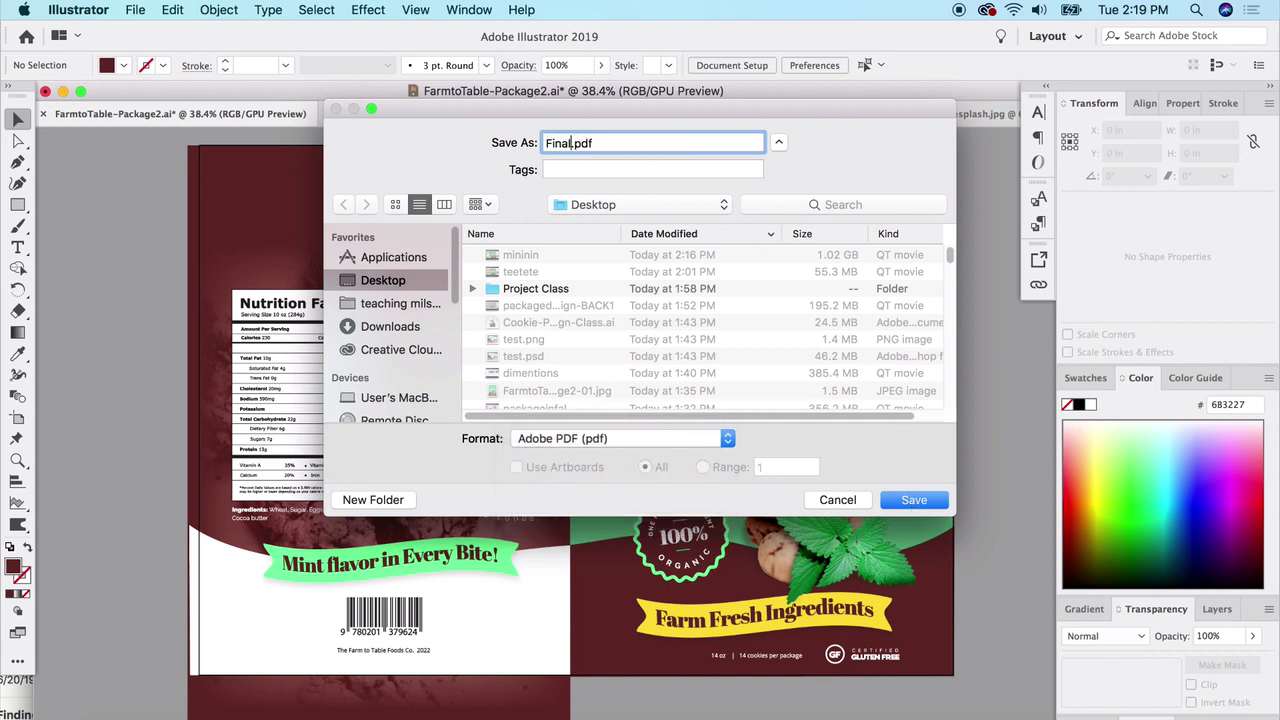
pyautogui.click(914, 500)
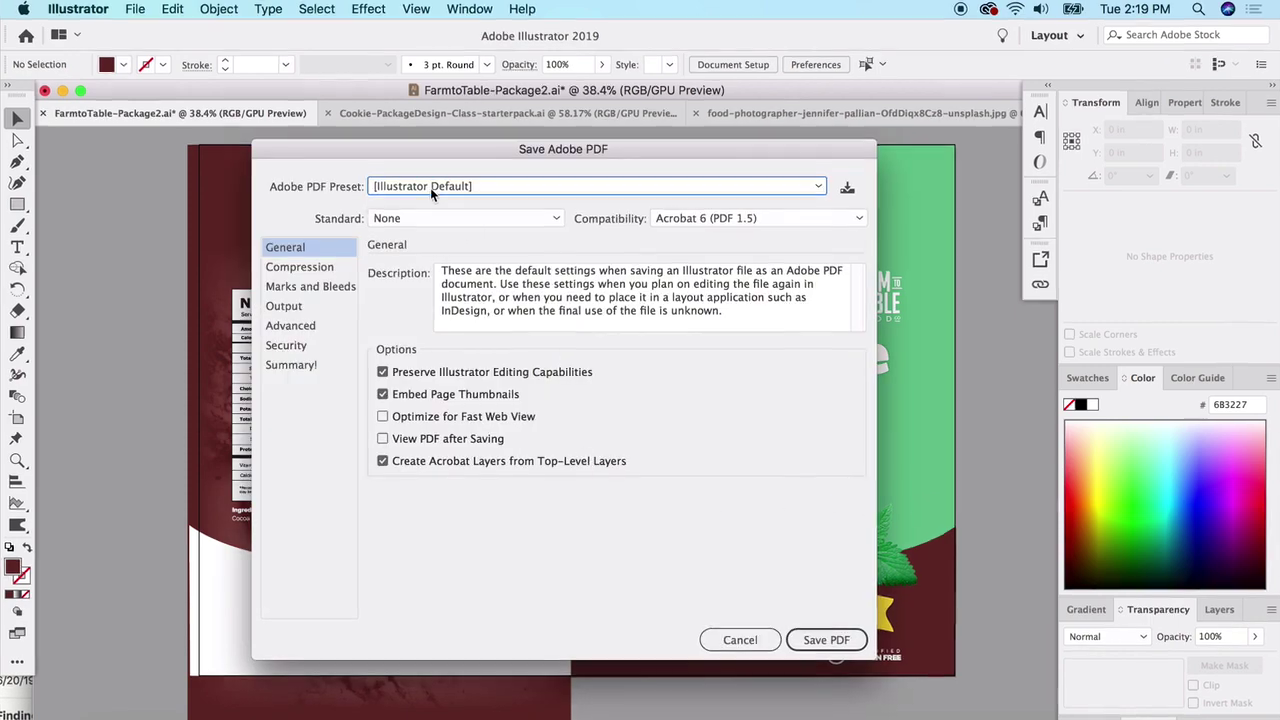
# Choose the [Press Quality] PDF preset and turn off Preserve Illustrator Editing Capabilities
pyautogui.click(430, 187)
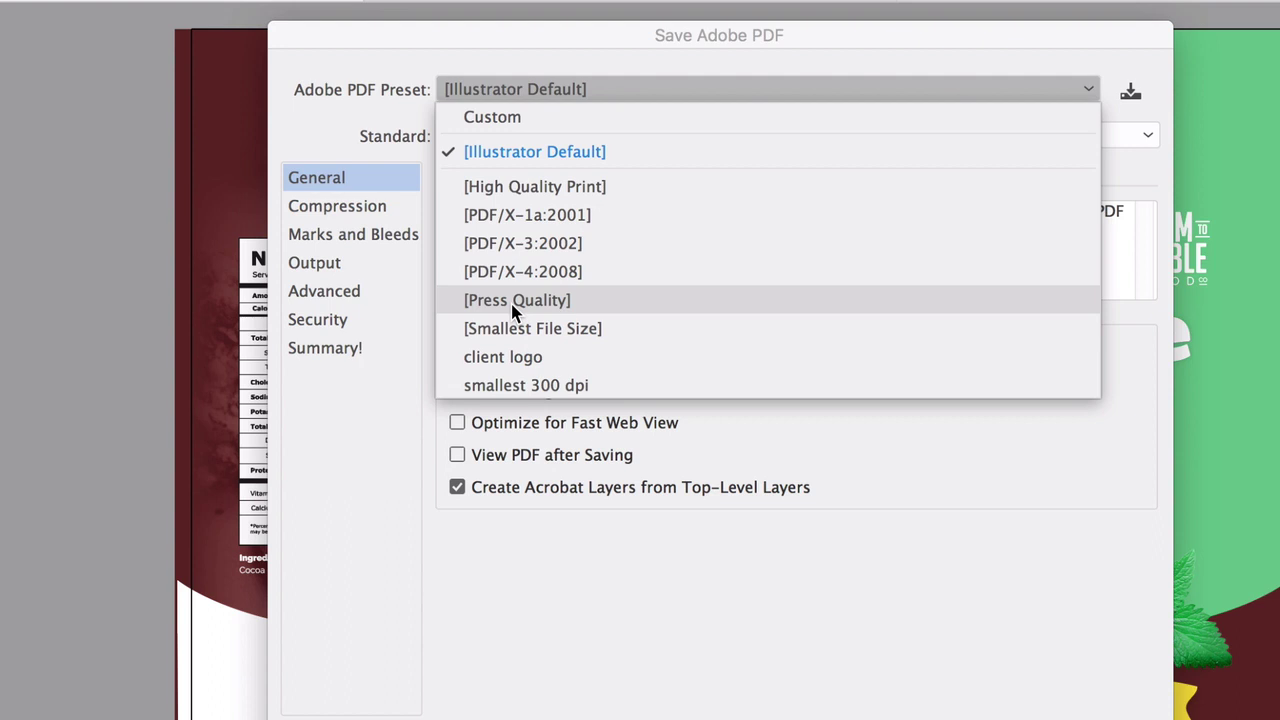
pyautogui.click(512, 302)
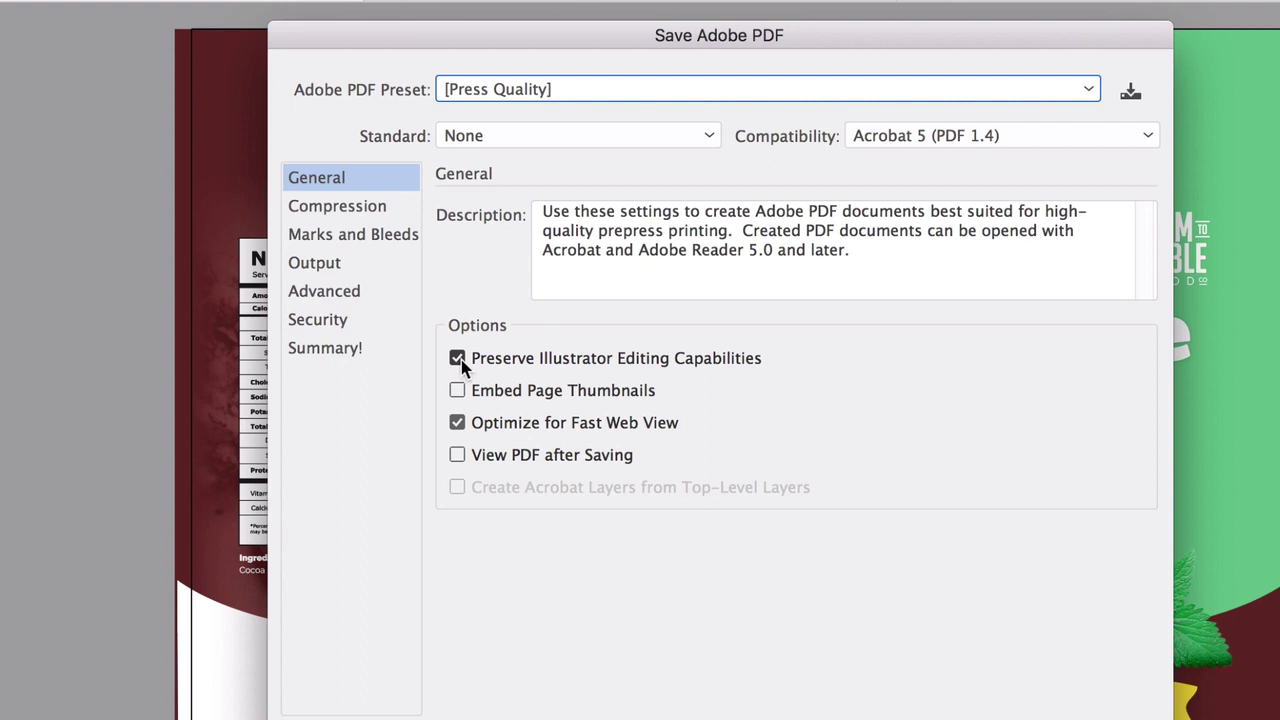
pyautogui.click(458, 359)
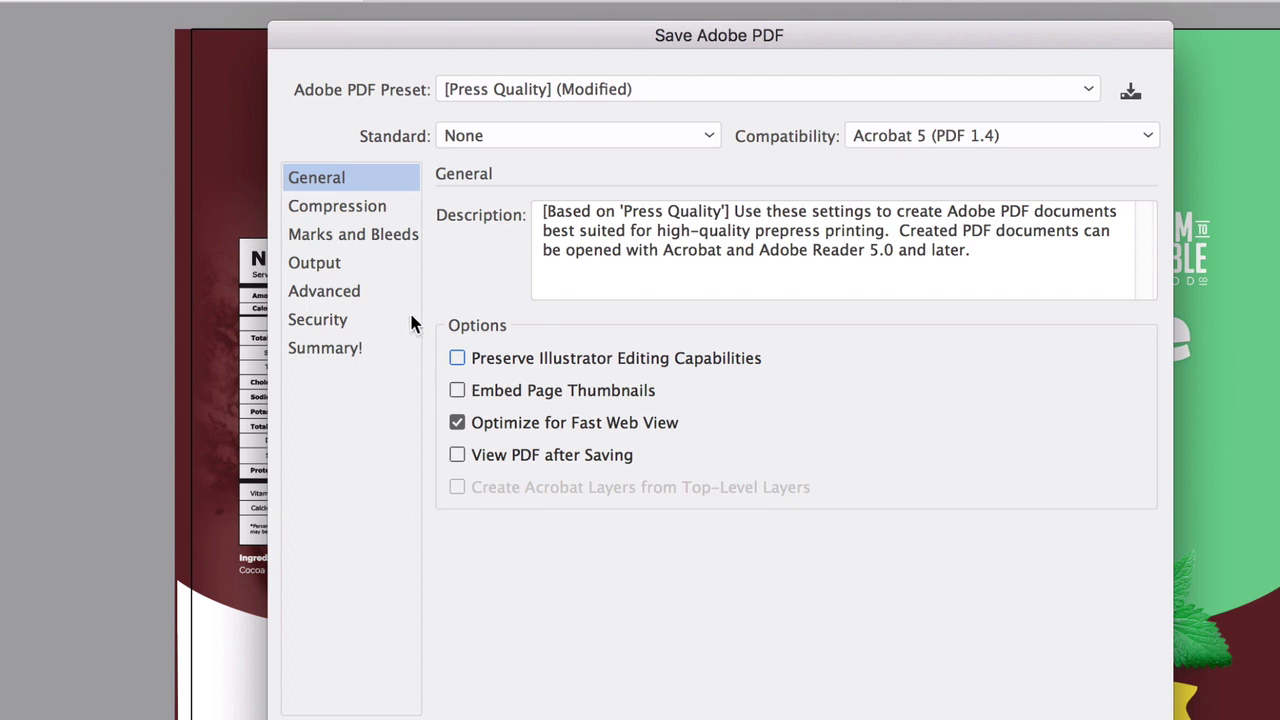
# Review the PDF's compression, marks and bleeds, output, advanced, security and summary settings, and save the PDF
pyautogui.click(320, 207)
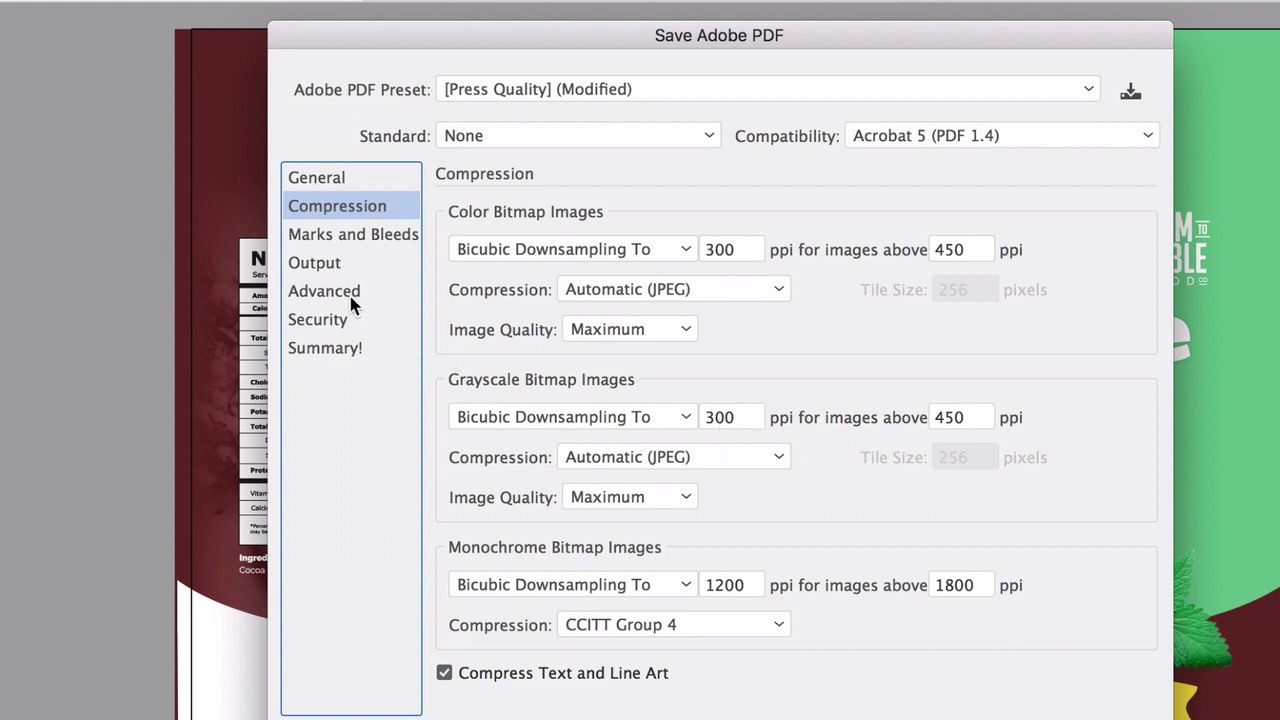
pyautogui.click(330, 238)
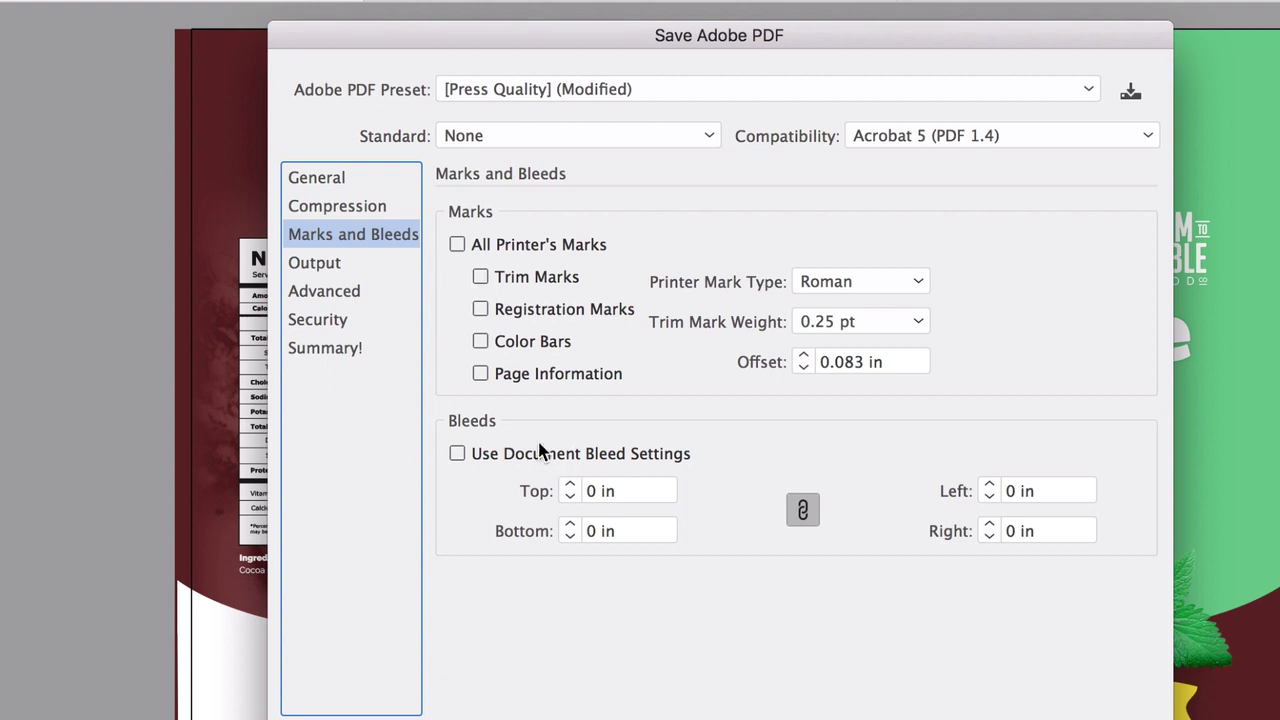
pyautogui.click(320, 272)
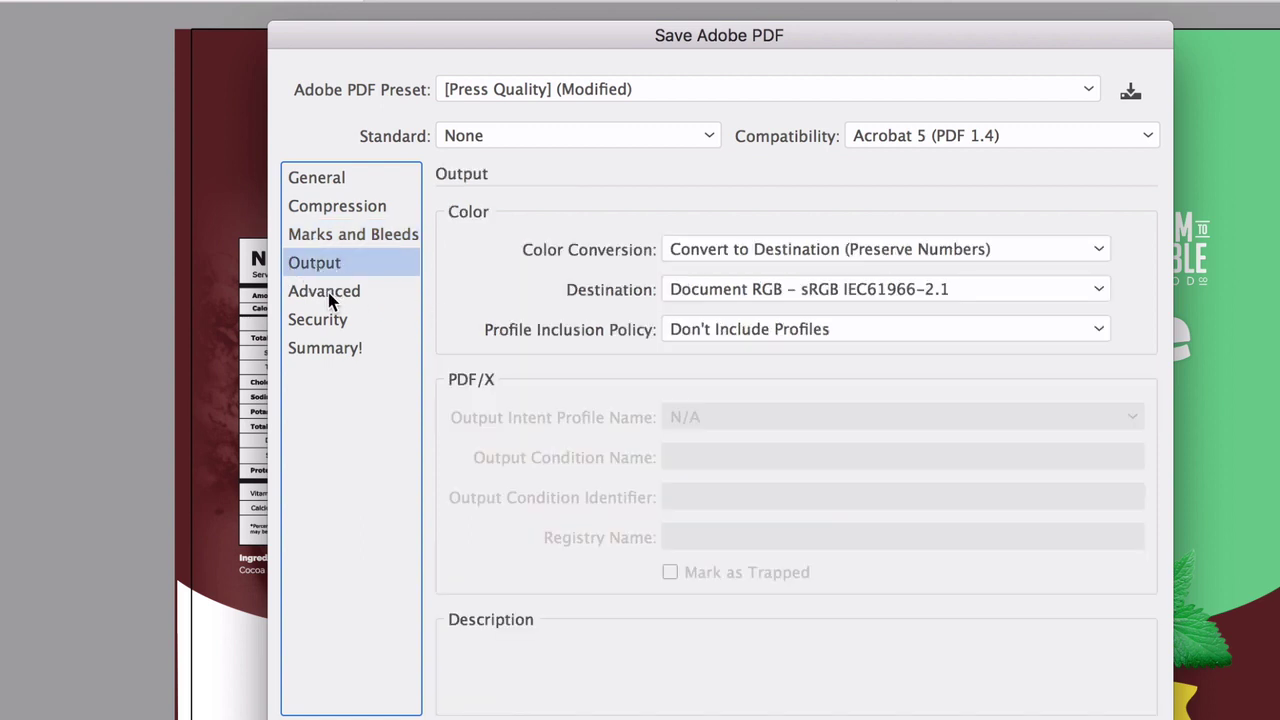
pyautogui.click(327, 298)
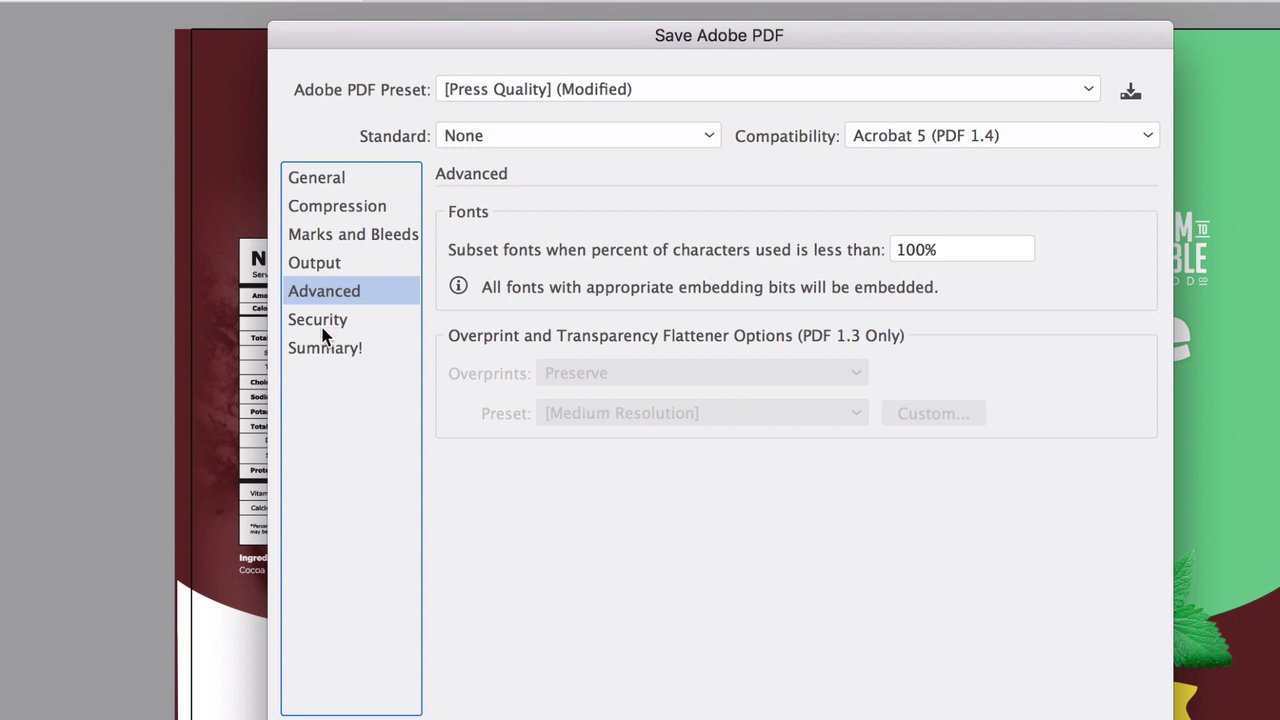
pyautogui.click(325, 326)
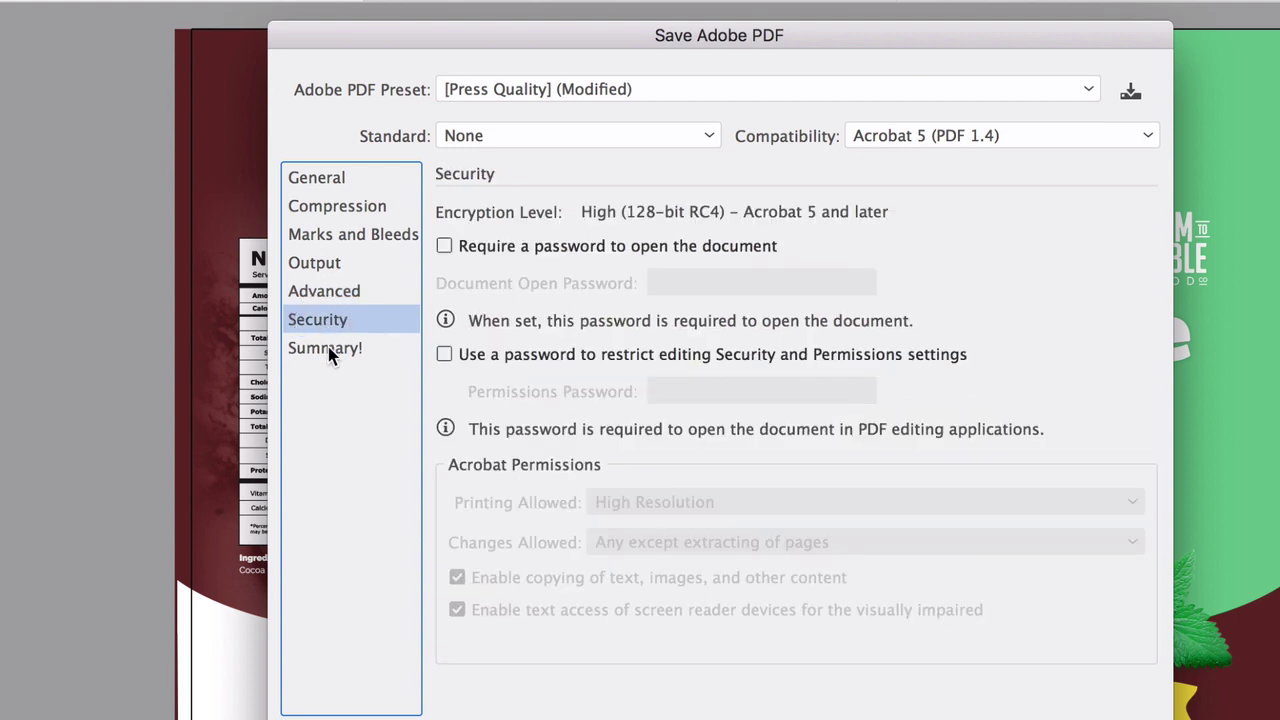
pyautogui.click(326, 354)
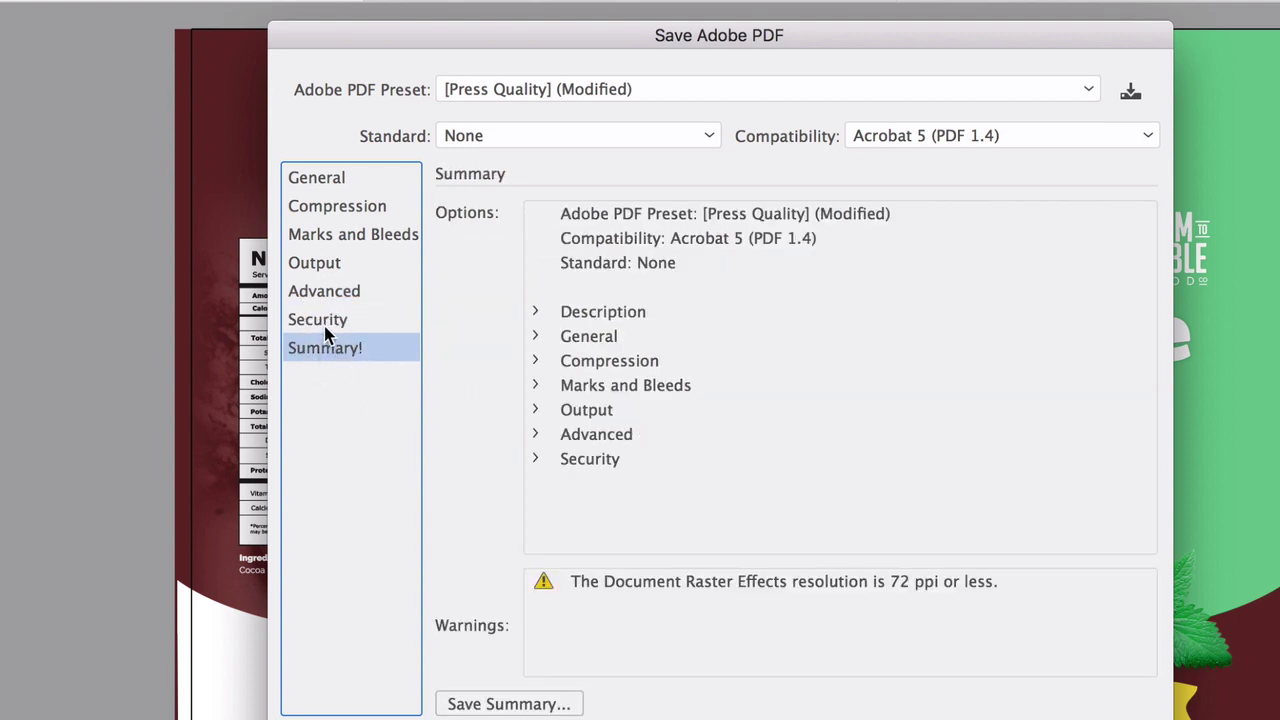
pyautogui.click(326, 328)
pyautogui.click(344, 350)
pyautogui.click(320, 180)
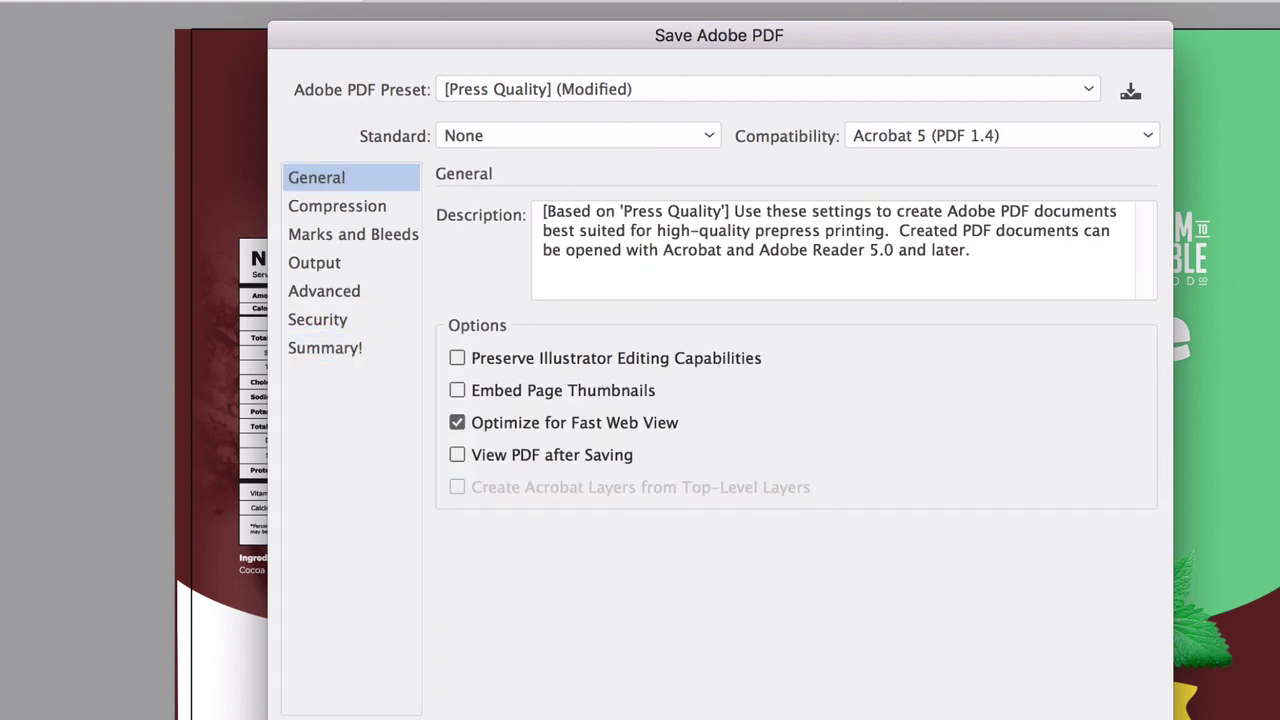
pyautogui.press('Return')
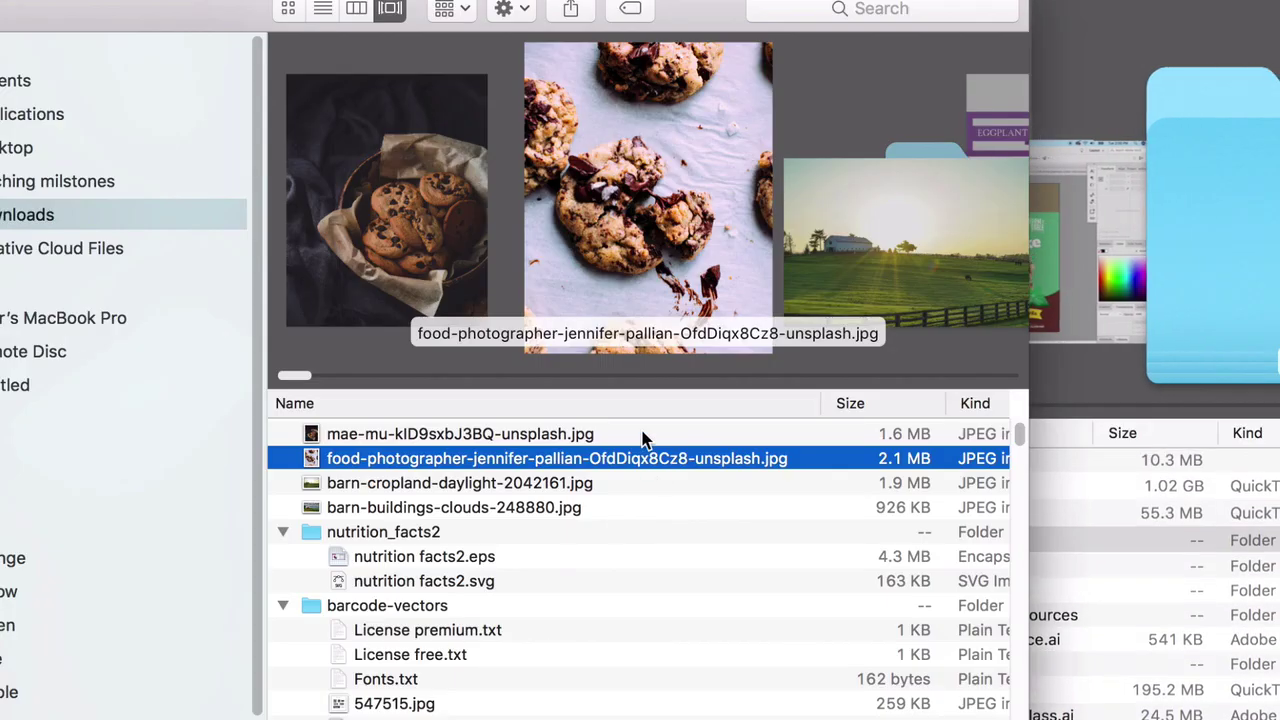
# Open Final.pdf from the Desktop in Acrobat to inspect the artwork, close it and return to Illustrator
pyautogui.click(1097, 536)
pyautogui.click(878, 466)
pyautogui.doubleClick(879, 466)
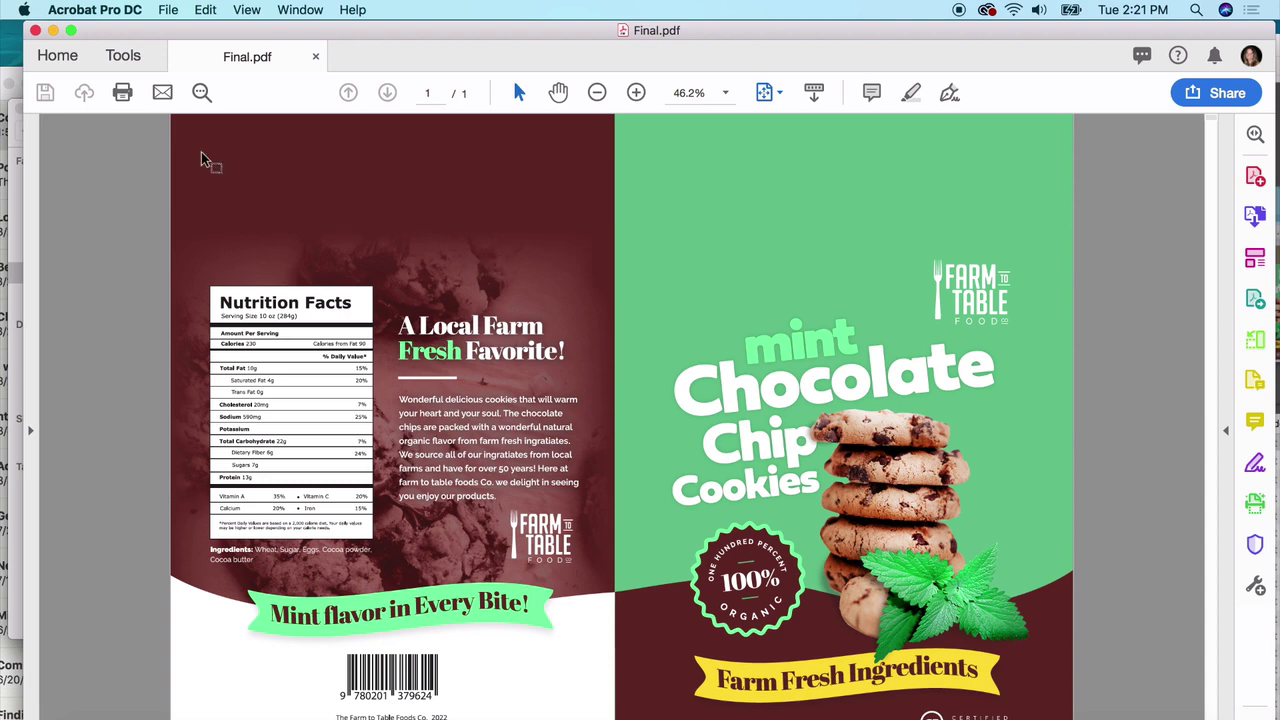
pyautogui.click(34, 32)
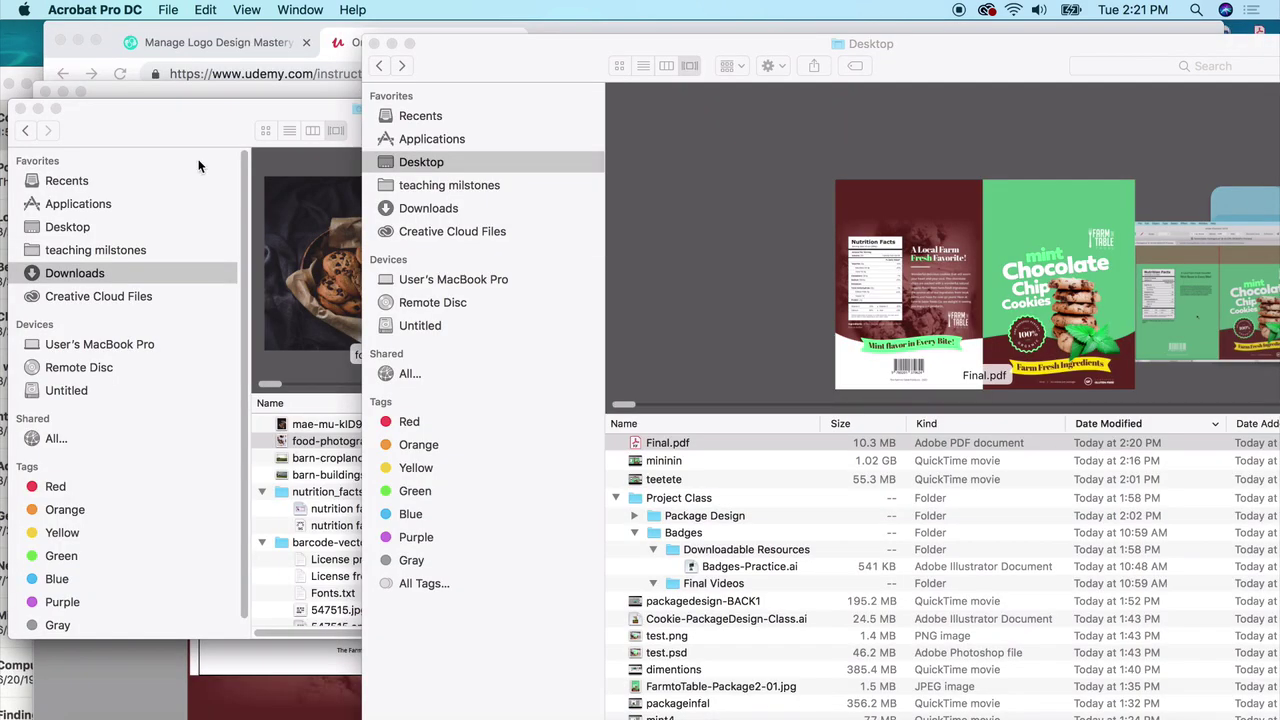
pyautogui.click(522, 718)
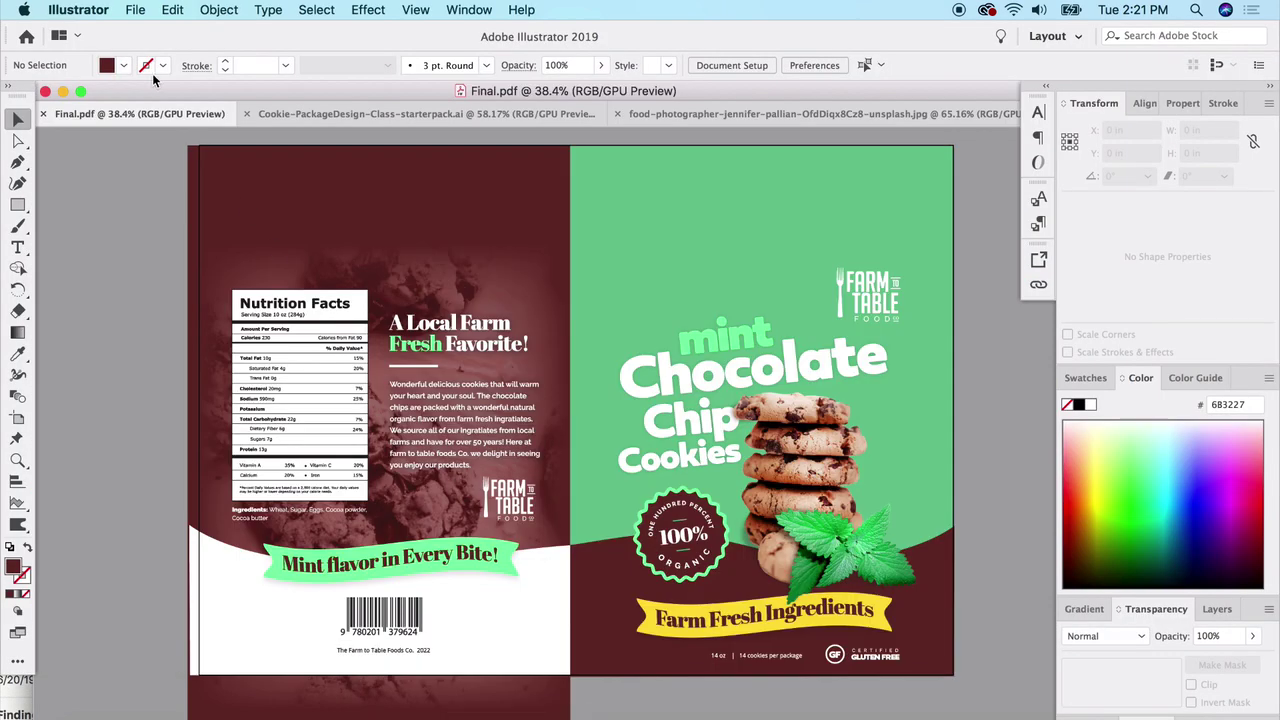
pyautogui.click(132, 8)
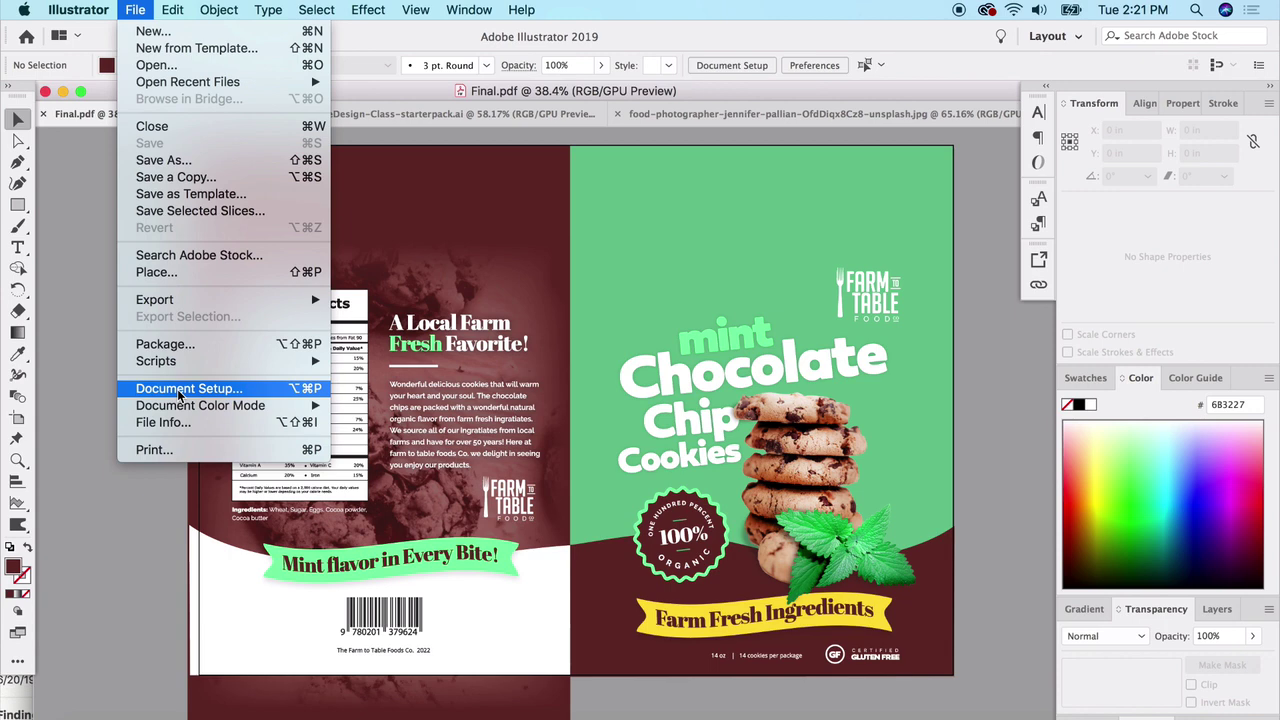
pyautogui.click(56, 376)
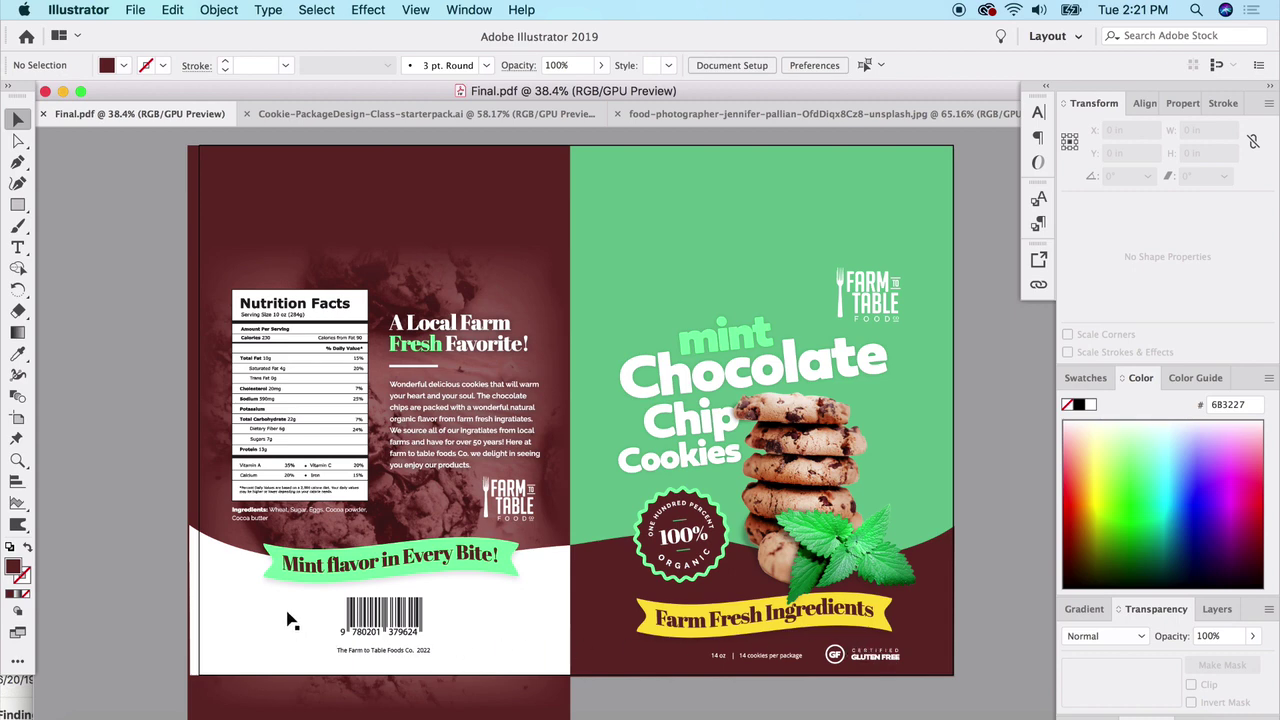
# Edit the artboard through Document Setup, narrowing it to cover only the back panel with the nutrition facts
pyautogui.click(138, 9)
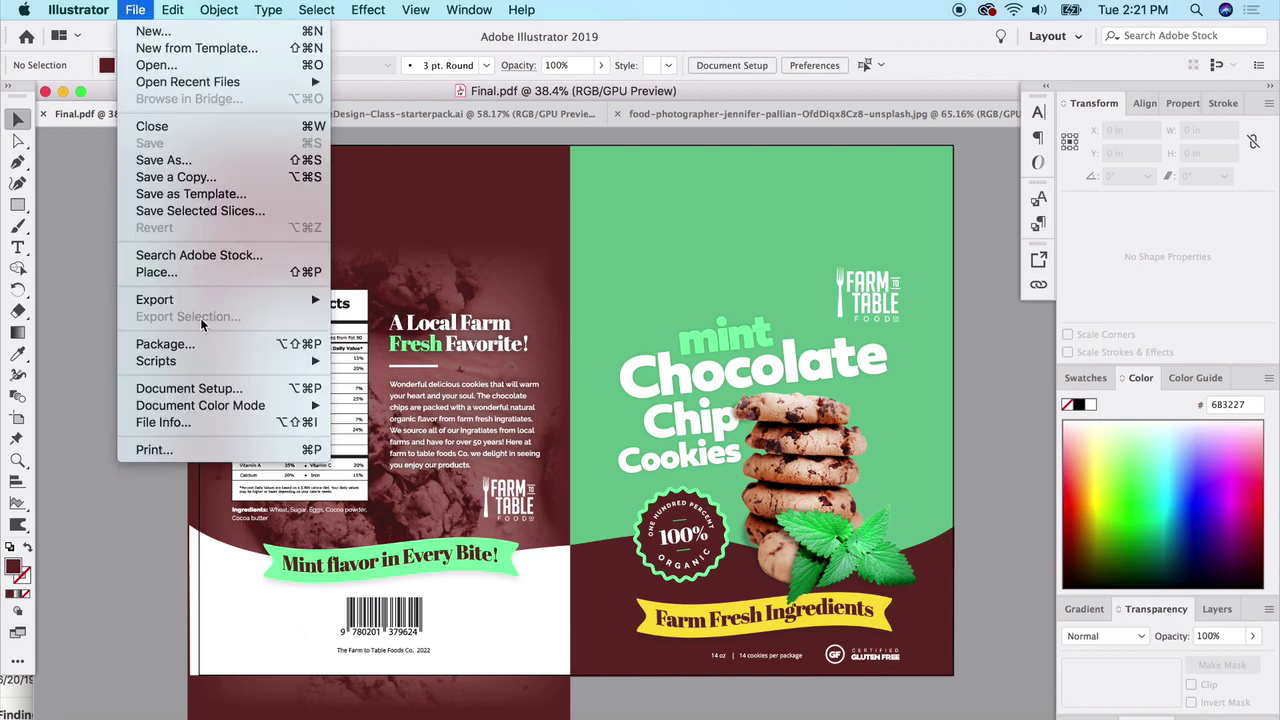
pyautogui.click(210, 388)
pyautogui.click(699, 214)
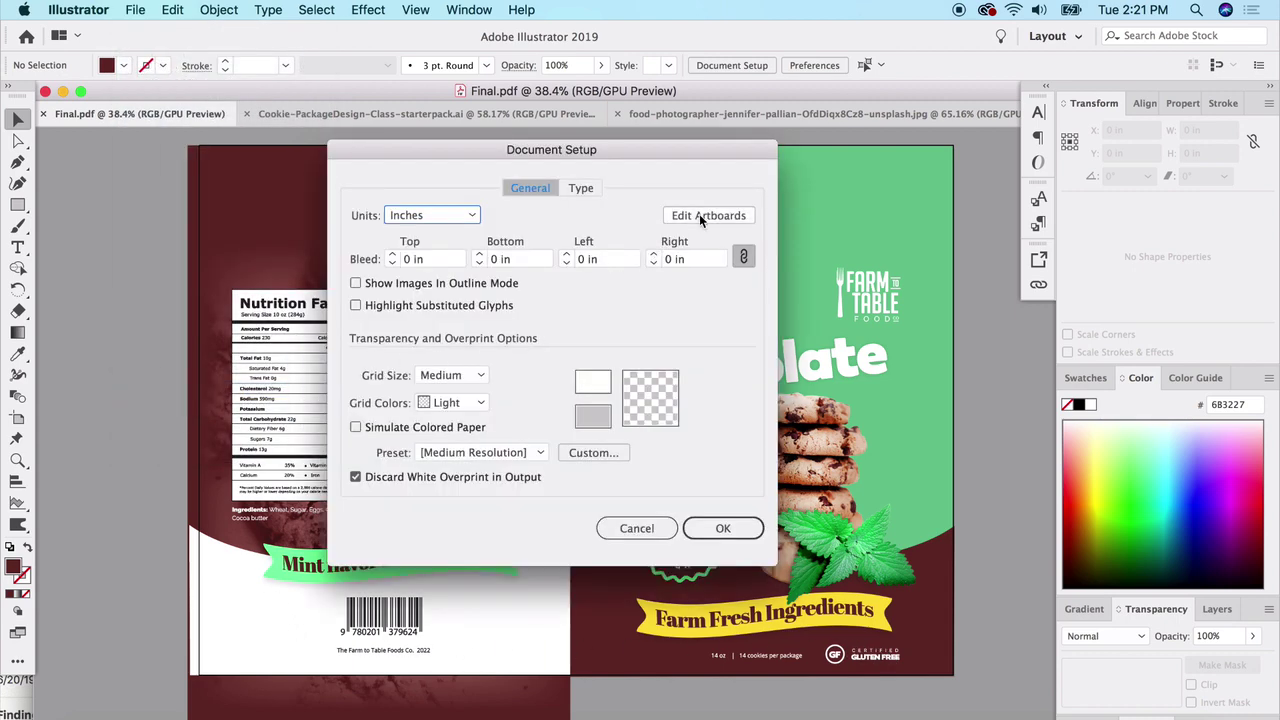
pyautogui.moveTo(957, 416); pyautogui.dragTo(570, 403)
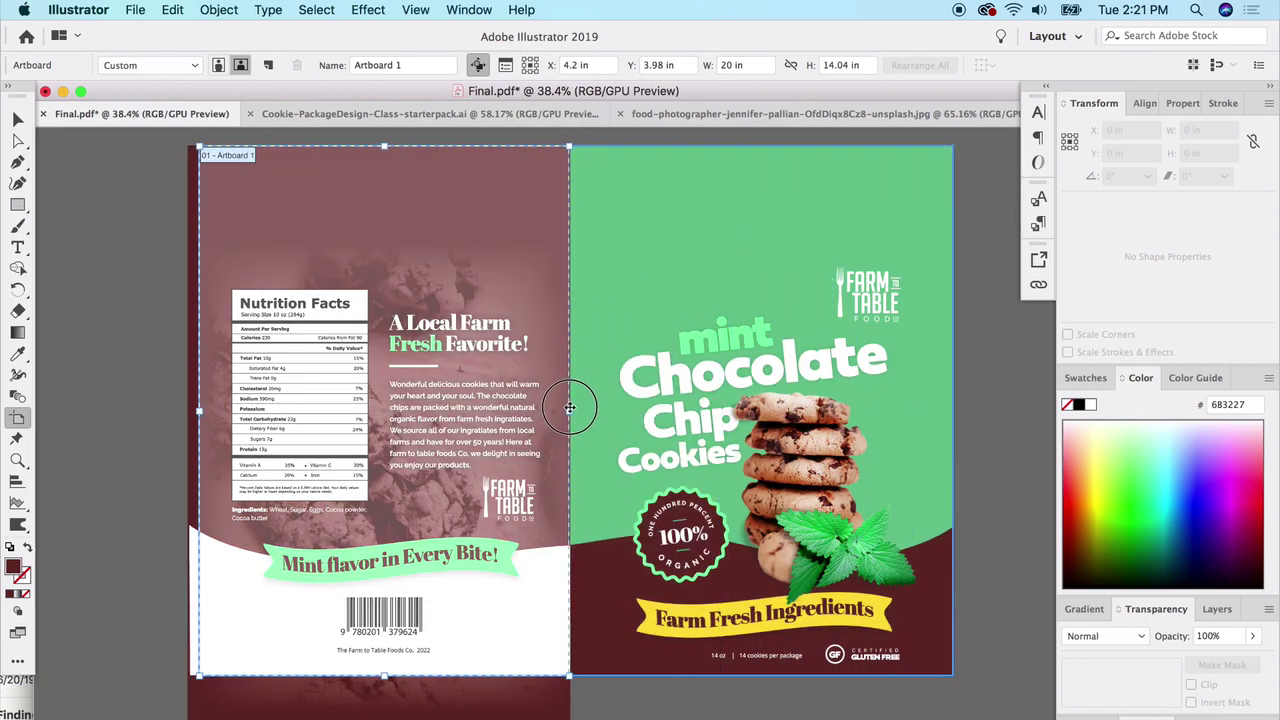
pyautogui.click(17, 119)
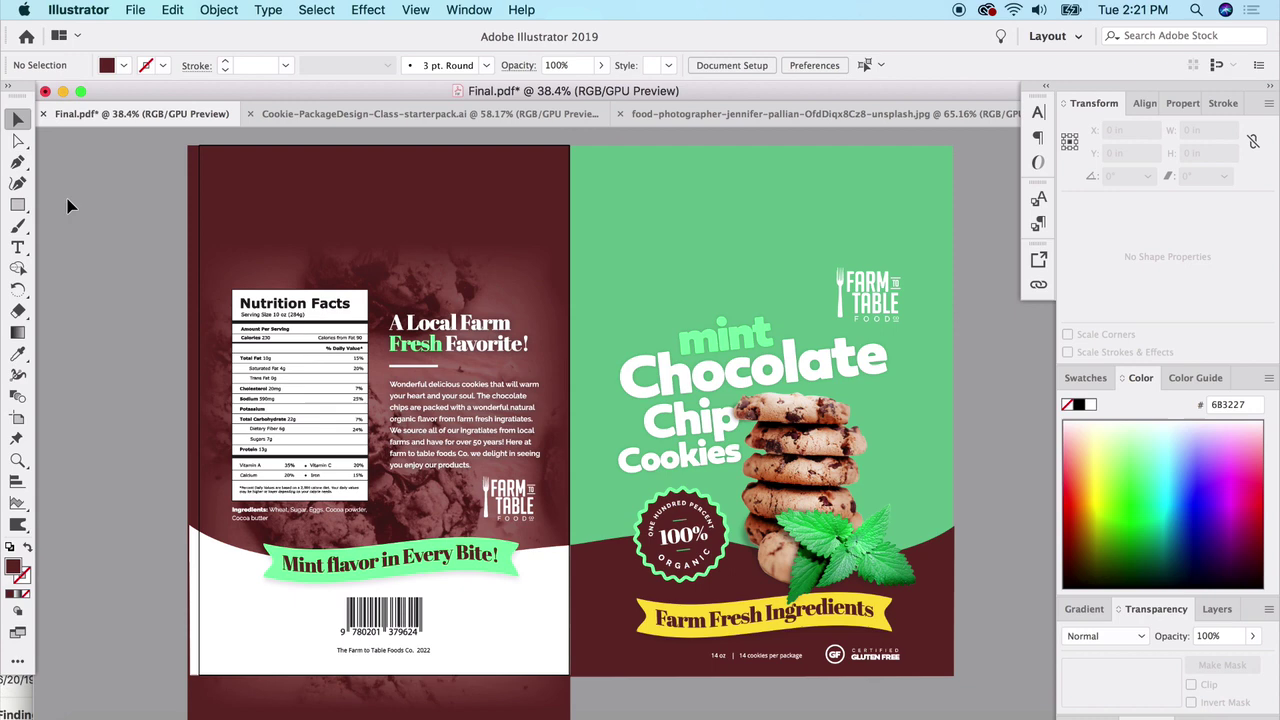
# Start a JPEG export of the back panel's artboard to the Desktop and open the file name for editing
pyautogui.click(135, 10)
pyautogui.moveTo(210, 302)
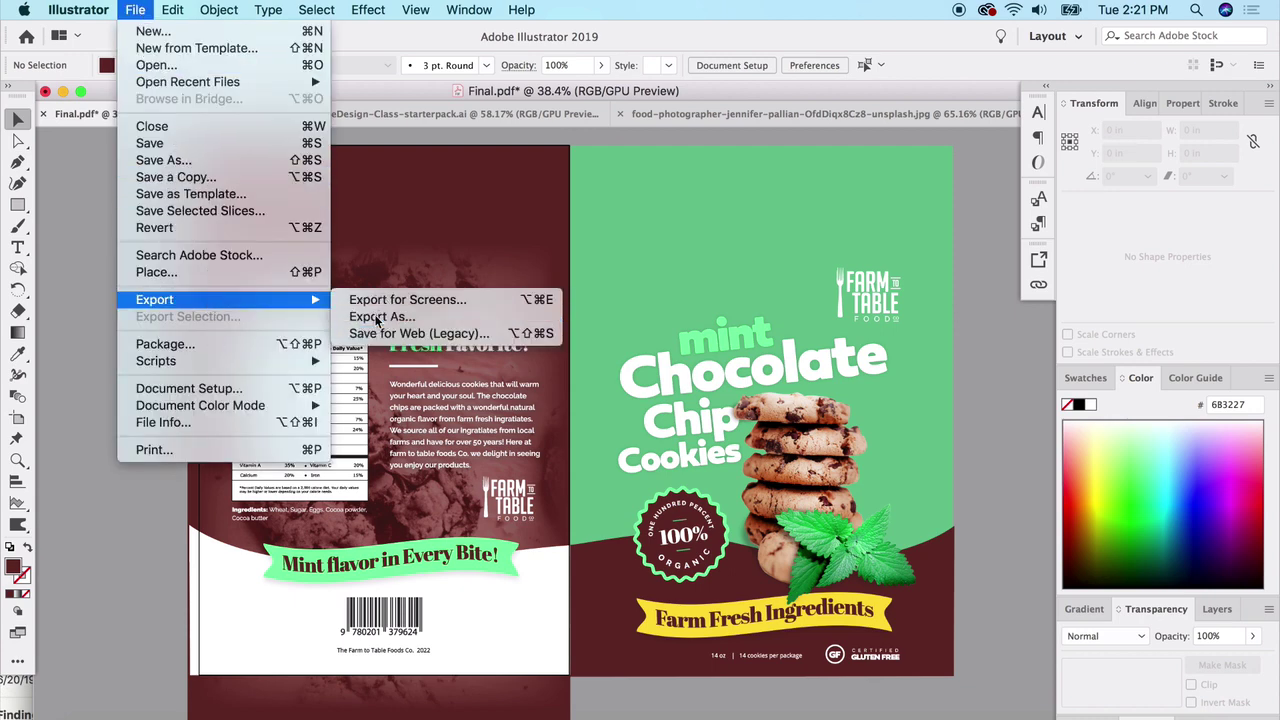
pyautogui.click(386, 316)
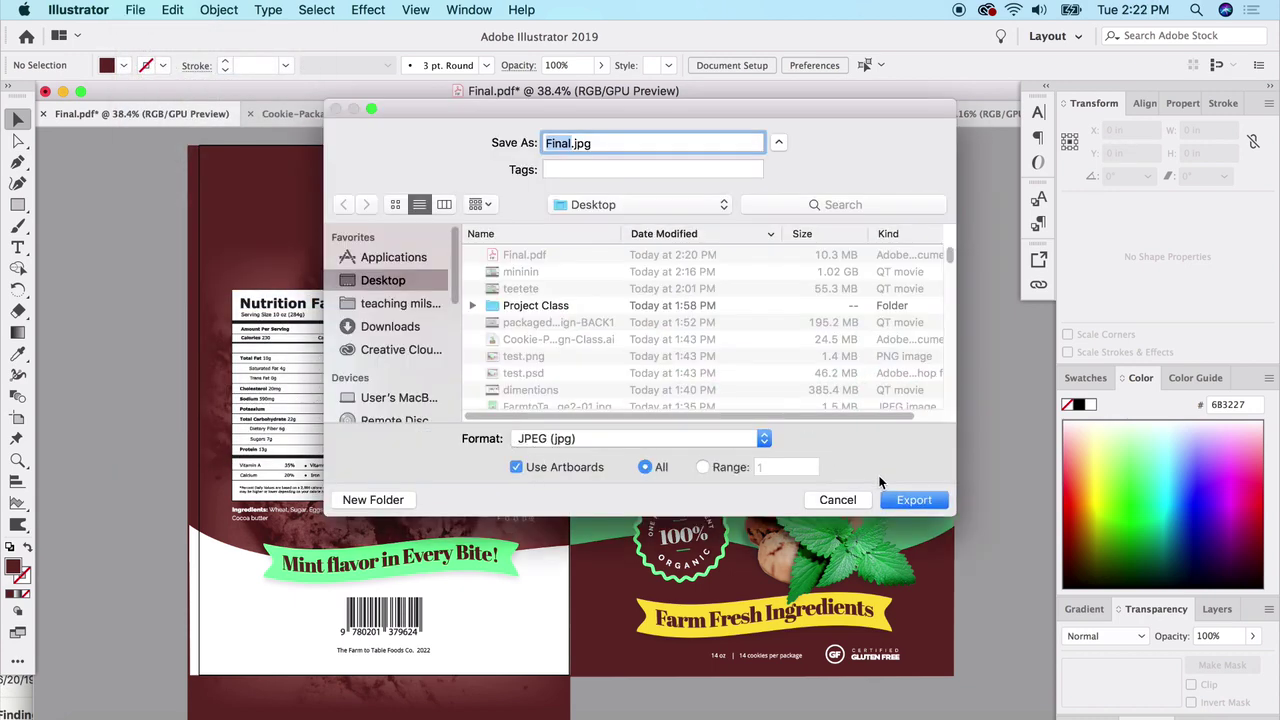
pyautogui.click(570, 144)
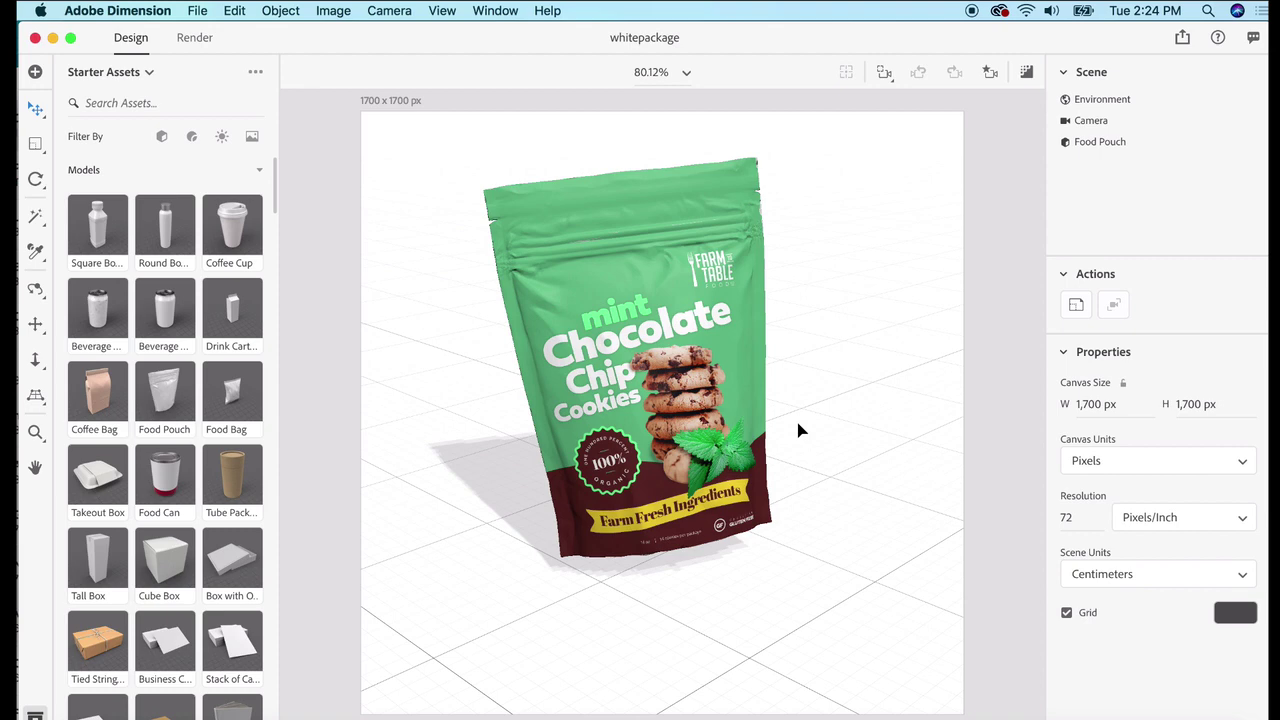
# In Adobe Dimension, duplicate the Food Pouch and move the copy behind the original to about X 4.2 cm, Z 21.4 cm
pyautogui.click(650, 480)
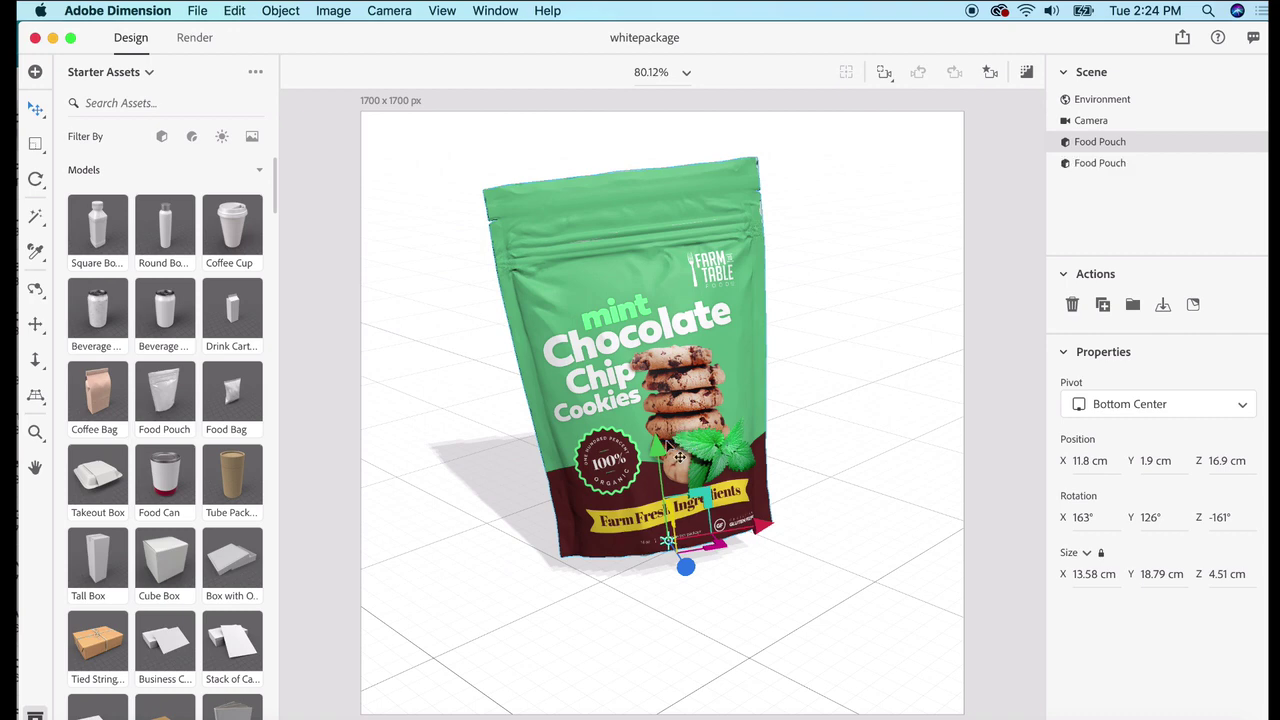
pyautogui.press('super+d')
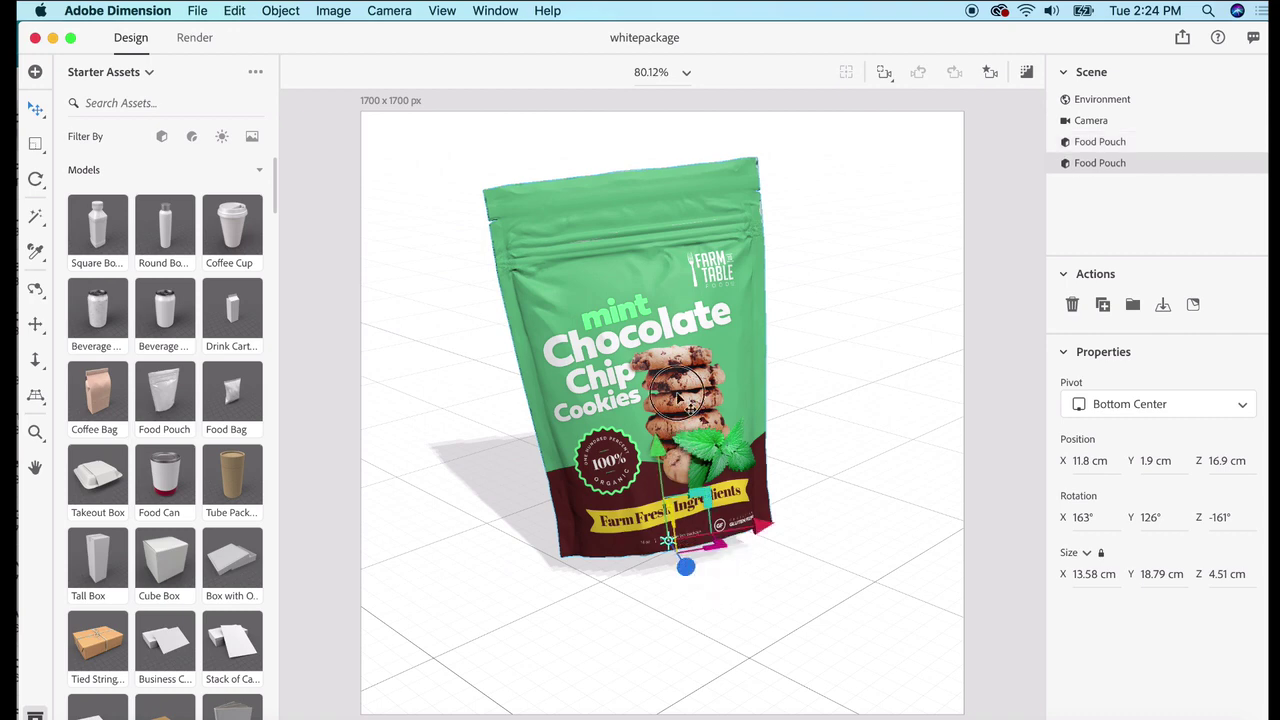
pyautogui.moveTo(683, 566); pyautogui.dragTo(507, 386)
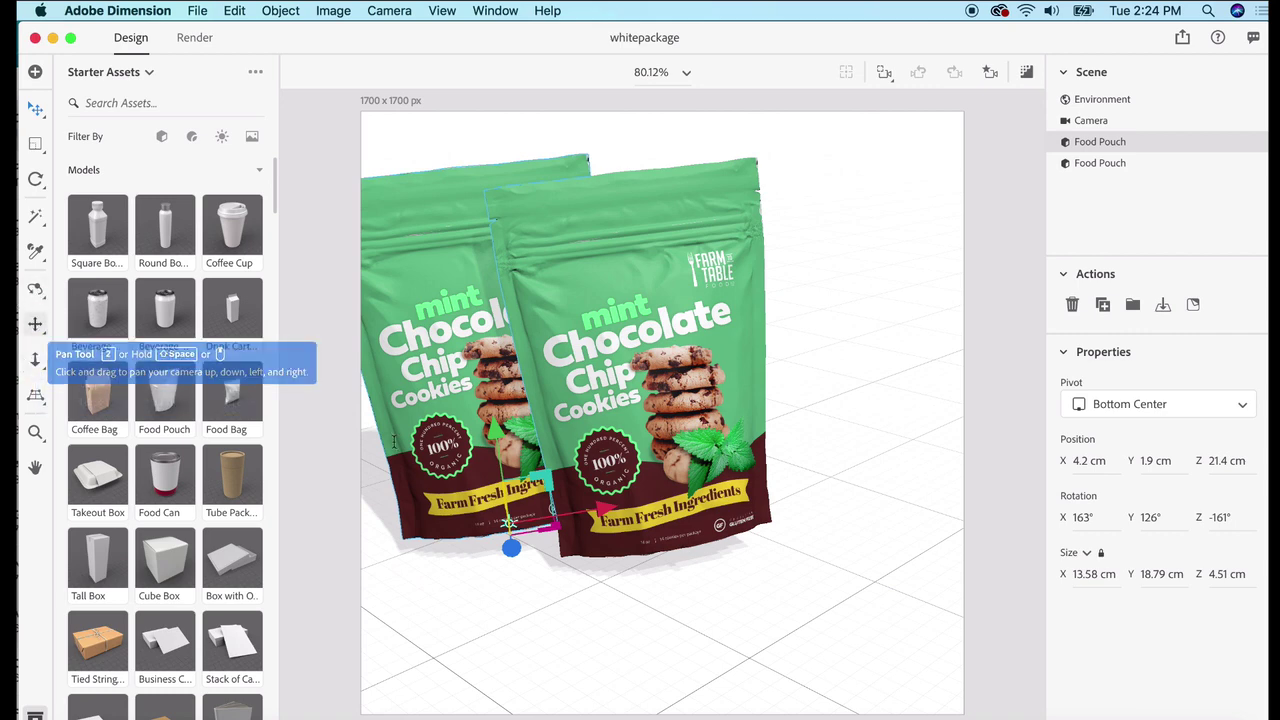
# Rotate the rear pouch copy to about X 160°, Y -58°, Z 159° so its back faces the camera
pyautogui.click(33, 360)
pyautogui.moveTo(523, 614); pyautogui.dragTo(623, 657)
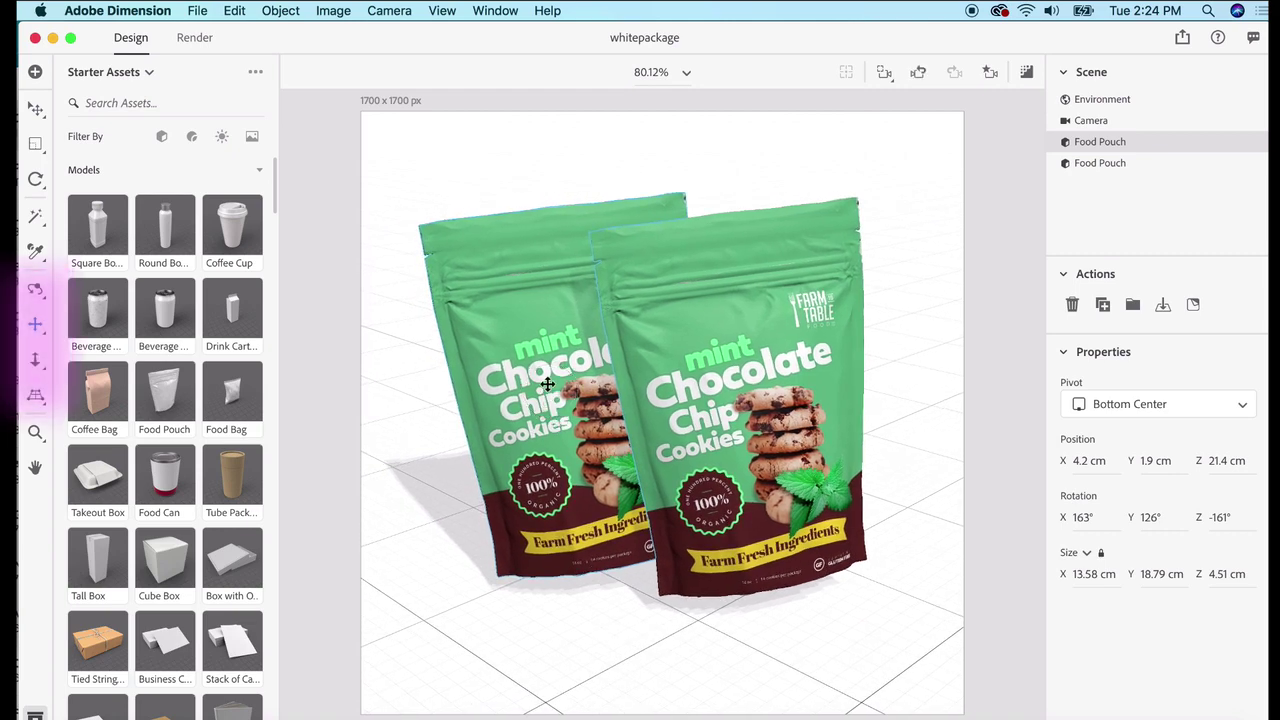
pyautogui.click(36, 180)
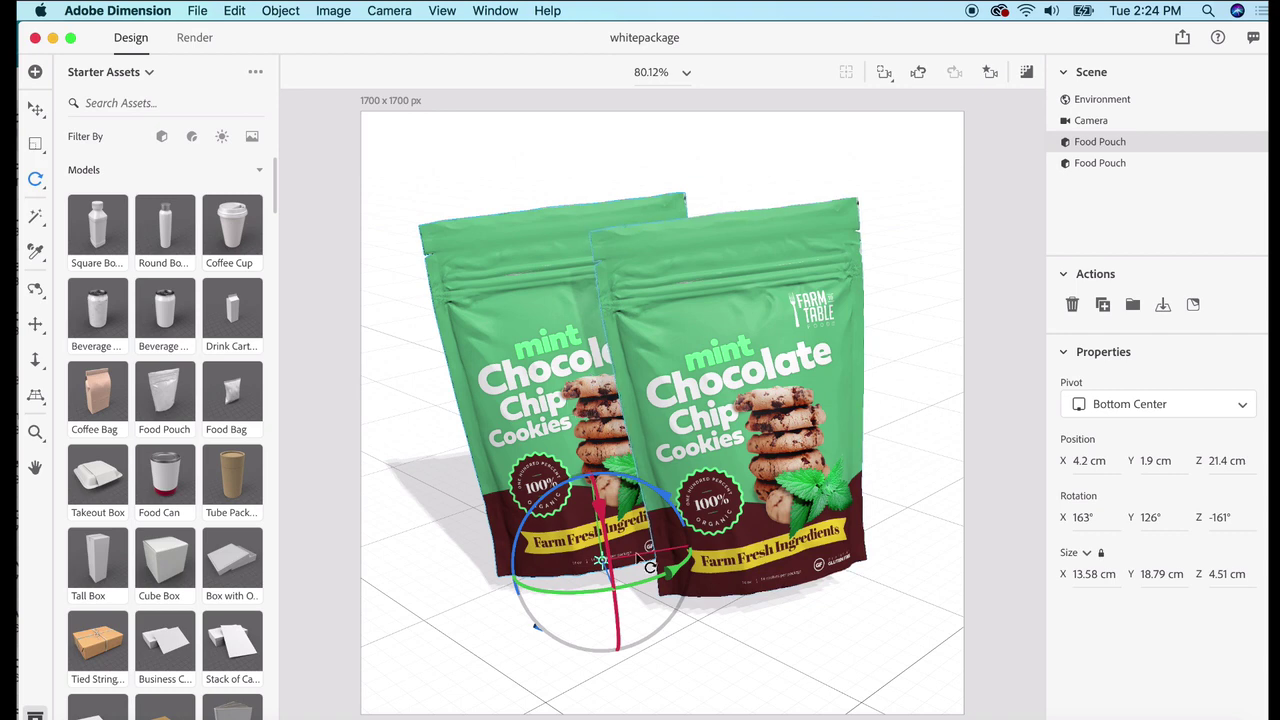
pyautogui.moveTo(606, 578); pyautogui.dragTo(462, 549)
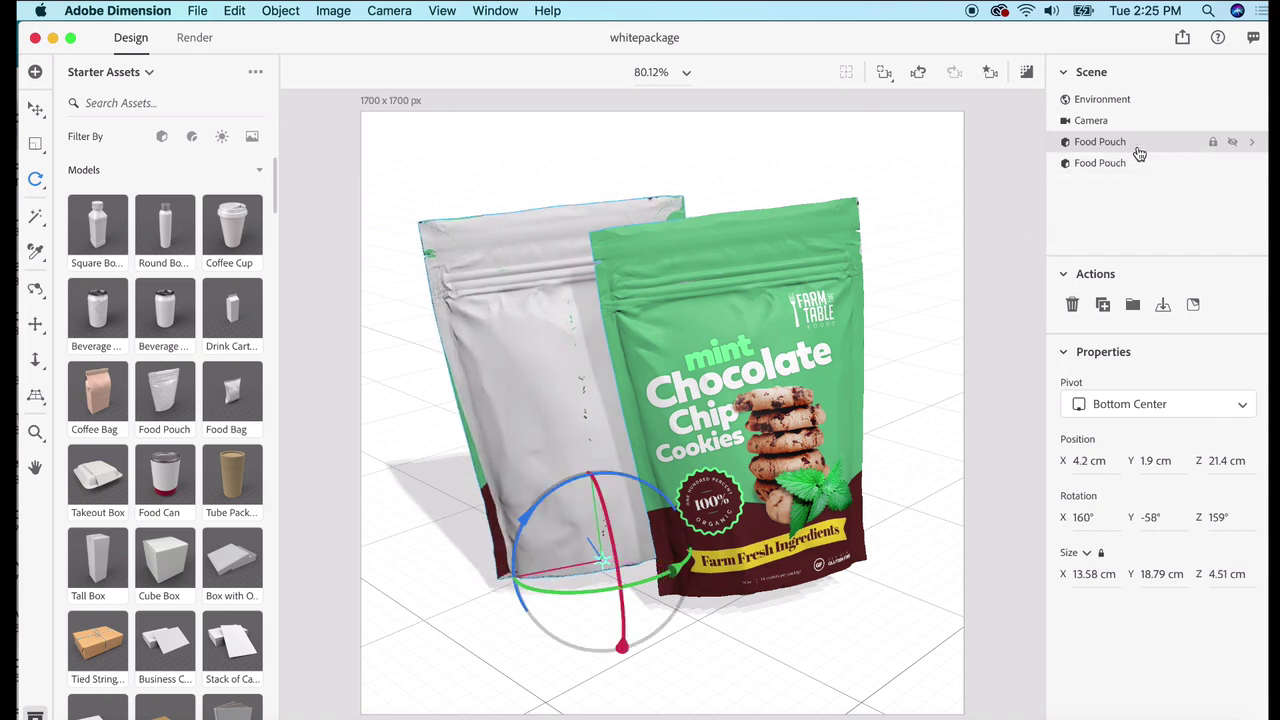
# Delete the front graphic from the turned pouch copy and reopen the copy's material list
pyautogui.click(1251, 142)
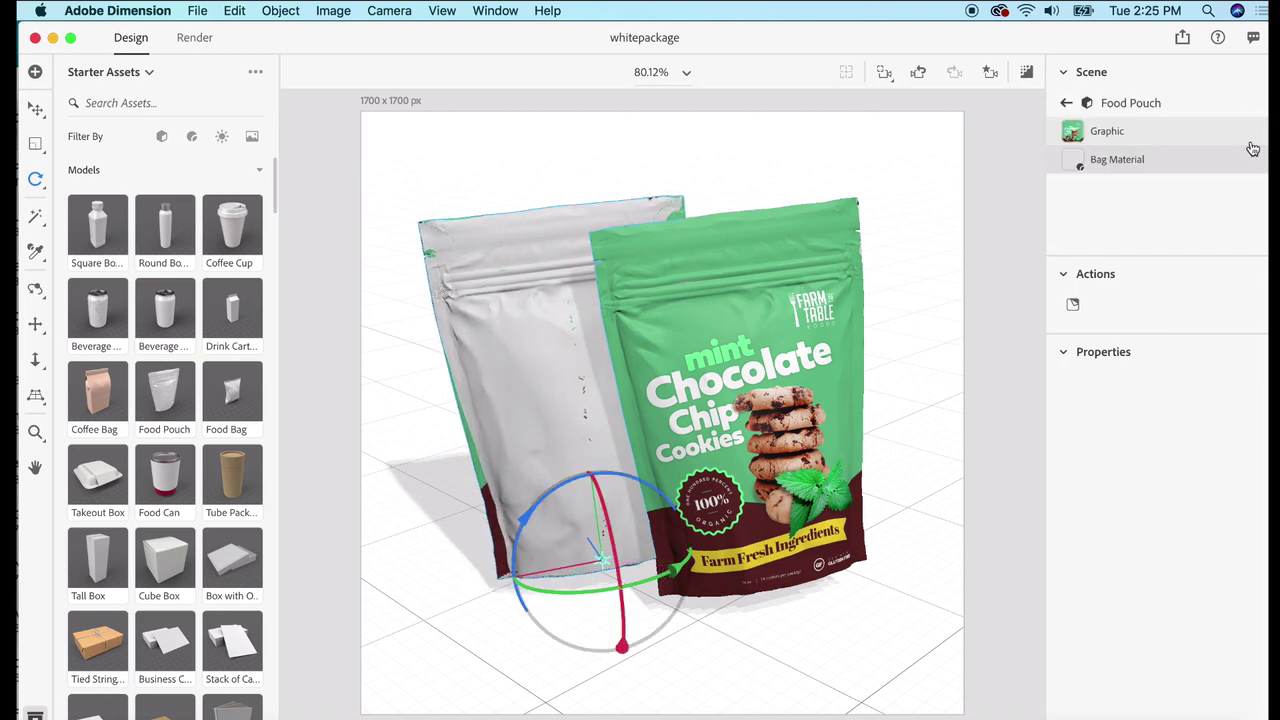
pyautogui.click(1116, 138)
pyautogui.press('Delete')
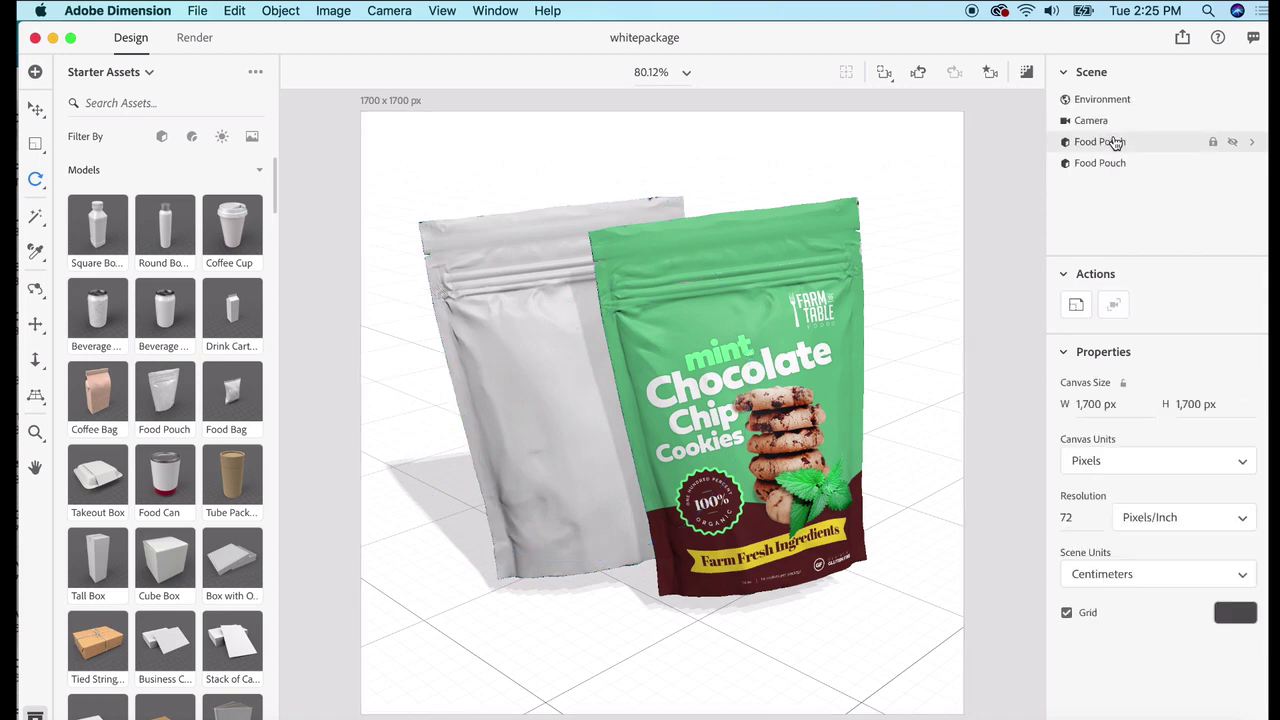
pyautogui.click(1251, 142)
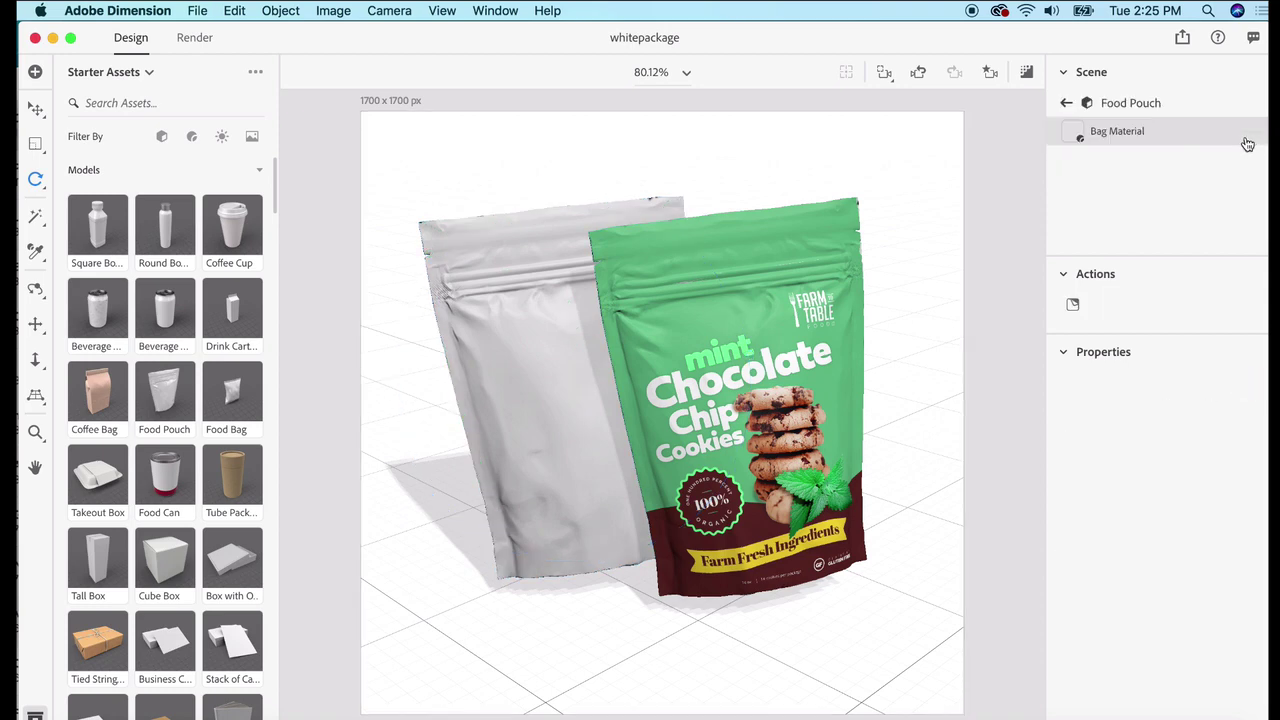
# Place Back-01.jpg from the Desktop as a graphic on the rear pouch and enlarge it toward the pouch's full width
pyautogui.click(1072, 304)
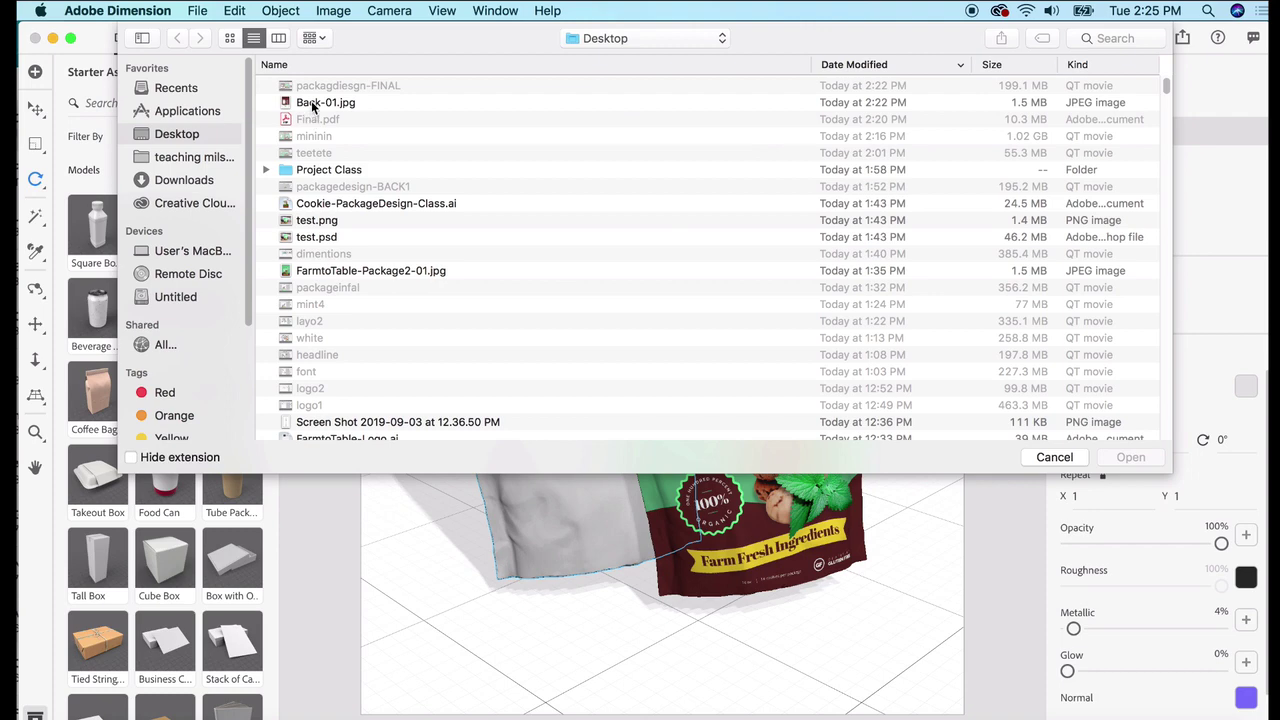
pyautogui.doubleClick(314, 103)
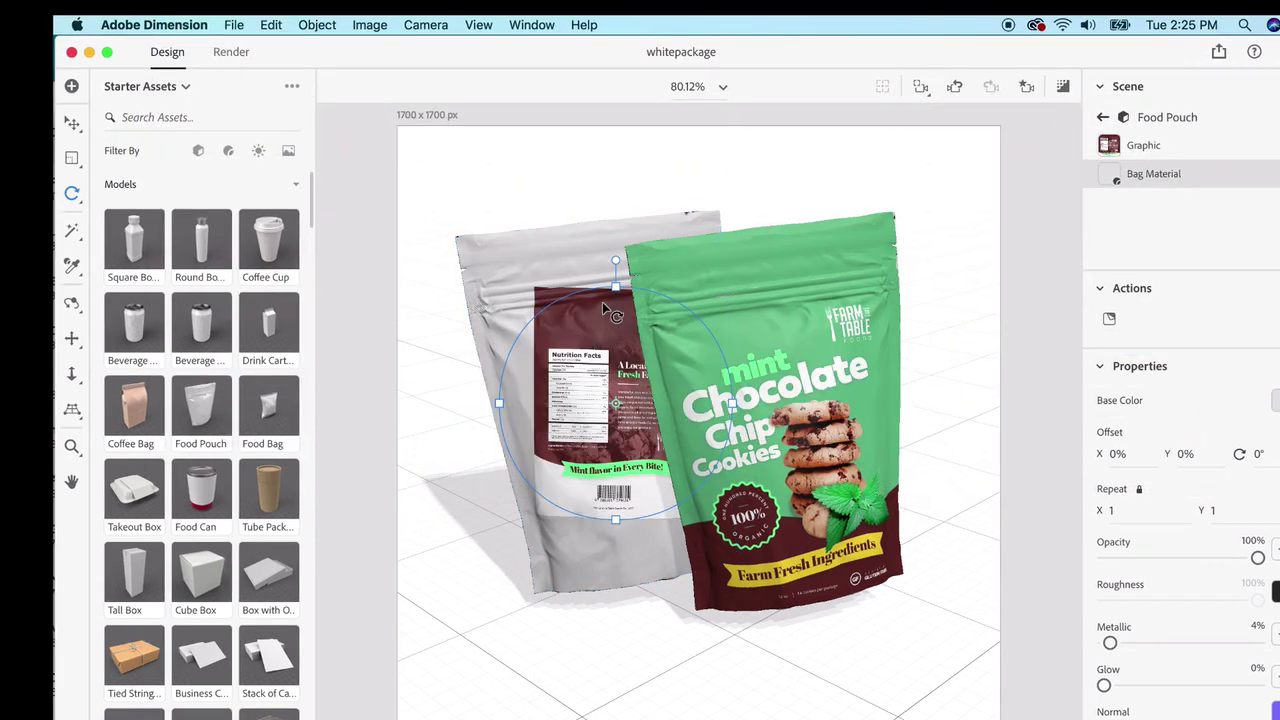
pyautogui.moveTo(617, 275); pyautogui.dragTo(634, 196)
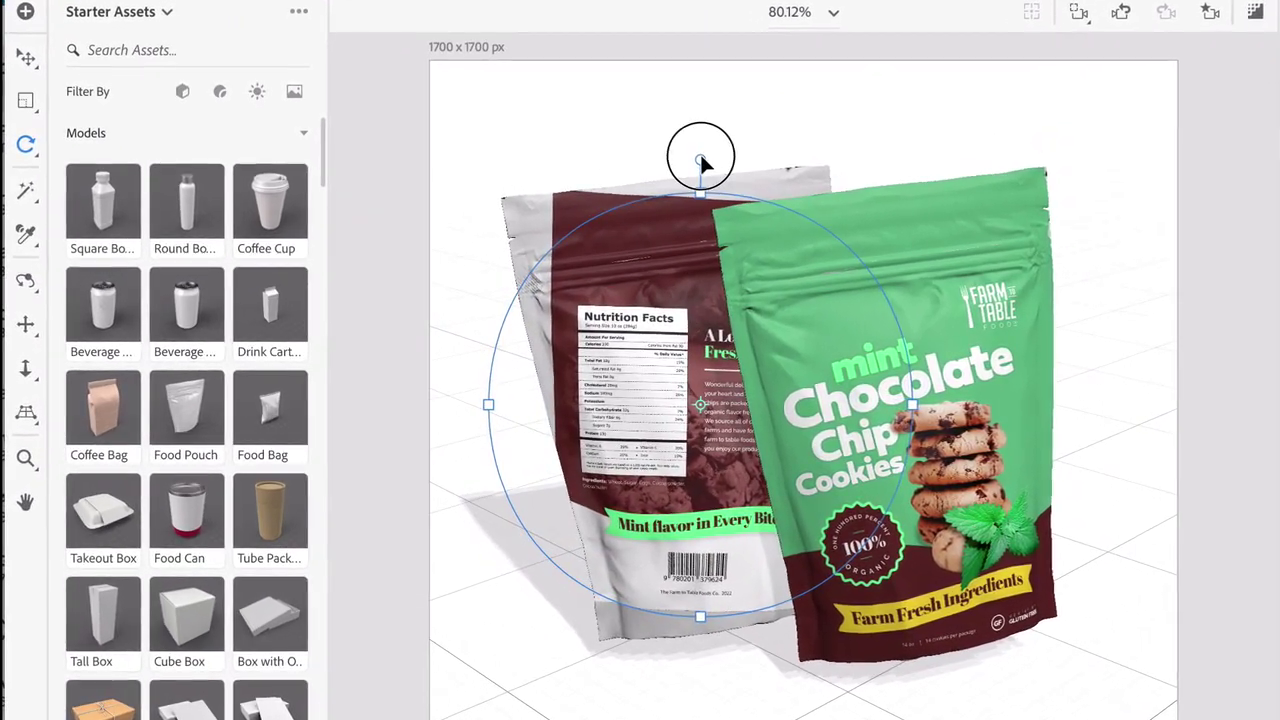
# Rotate the back graphic slightly counterclockwise to match the pouch's tilt, then reposition and enlarge it to cover the pouch's upper corners
pyautogui.moveTo(701, 160); pyautogui.dragTo(667, 172)
pyautogui.moveTo(668, 445); pyautogui.dragTo(665, 445)
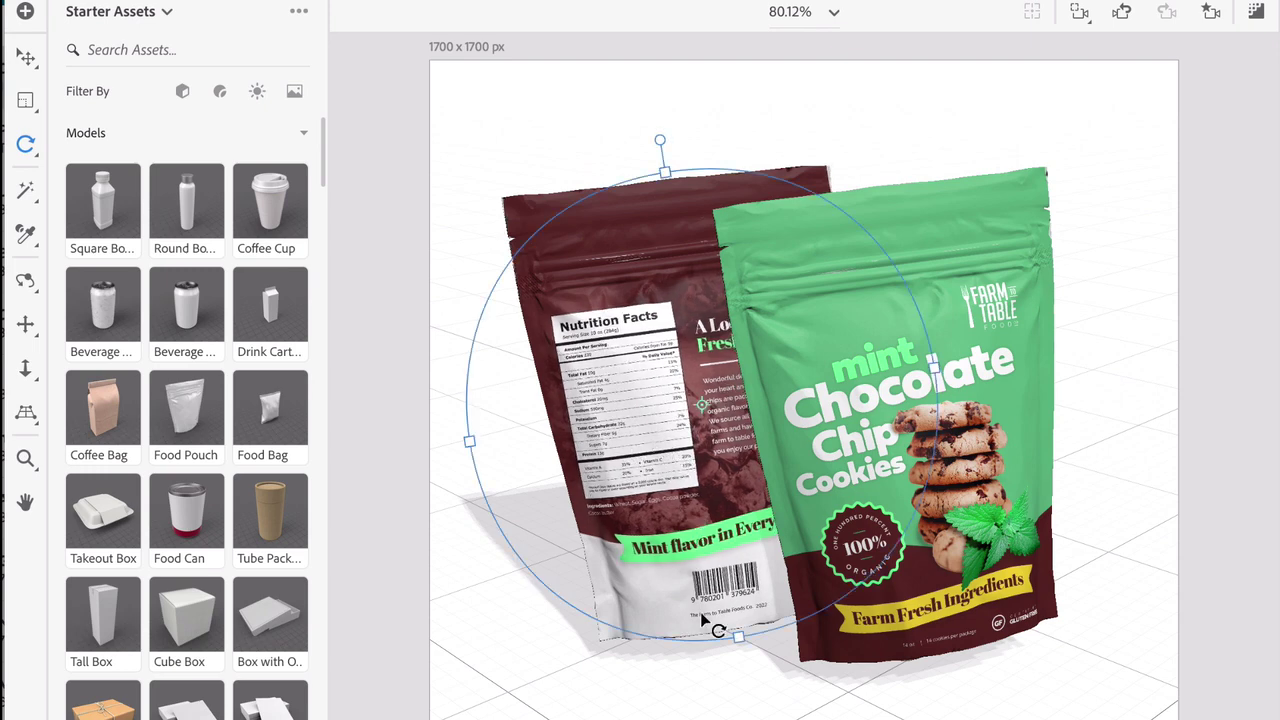
pyautogui.moveTo(738, 637); pyautogui.dragTo(740, 650)
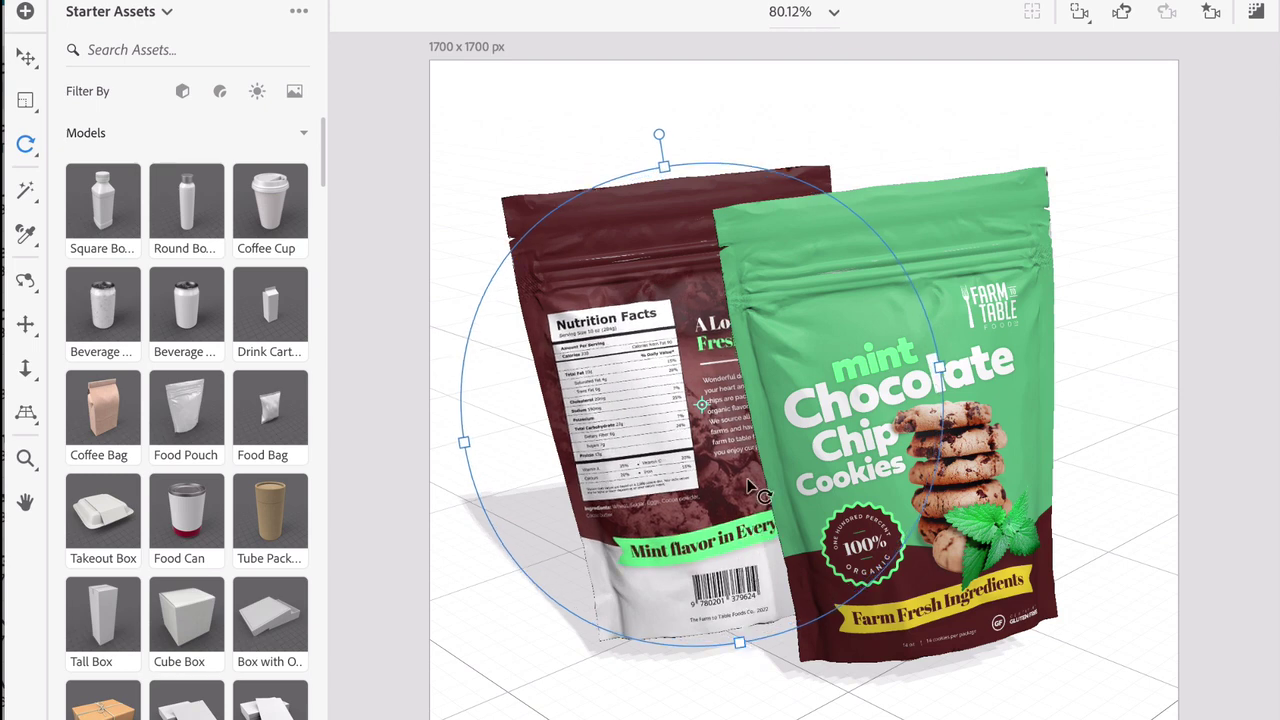
pyautogui.click(542, 105)
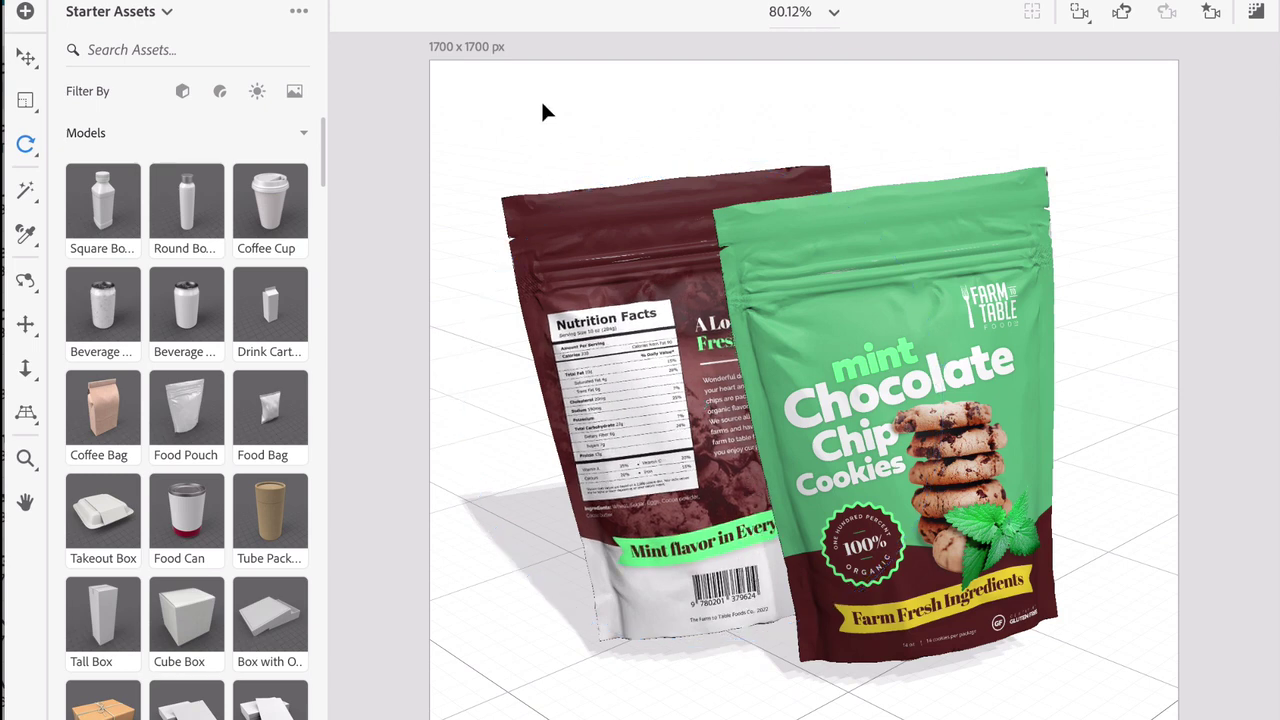
# Move the front and rear pouches sideways away from each other to uncover more of the rear pouch's label
pyautogui.click(992, 430)
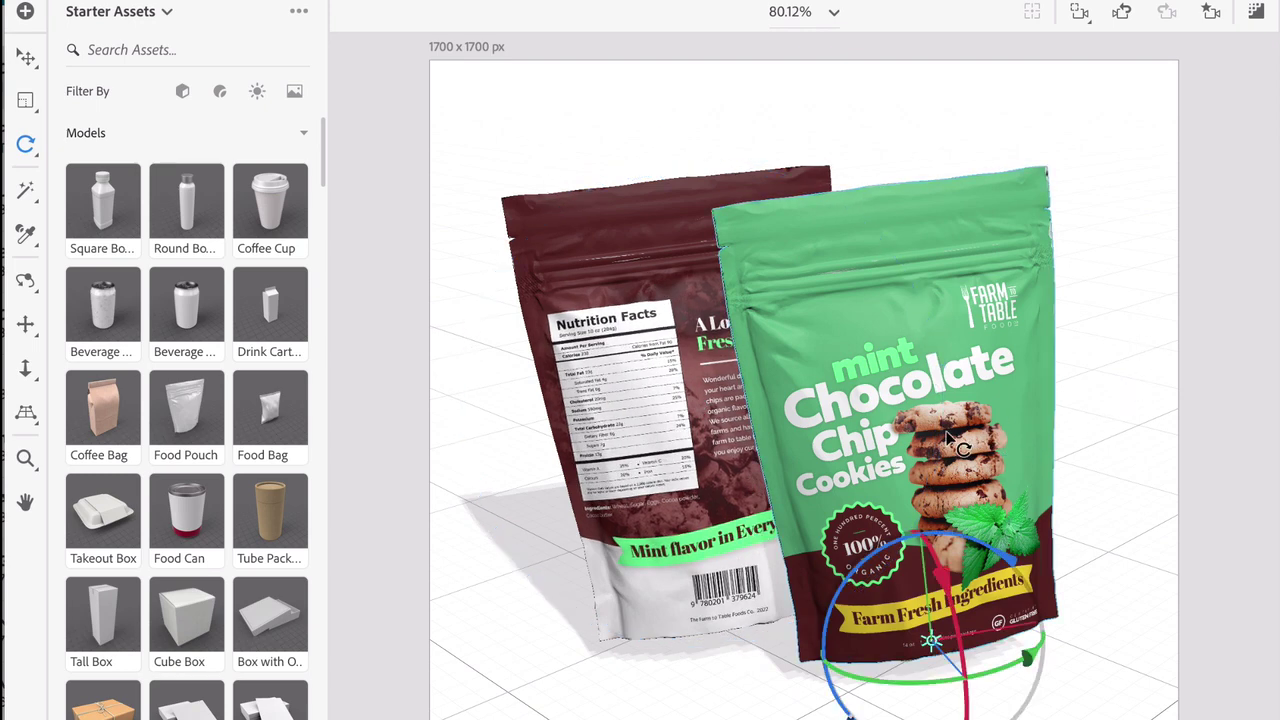
pyautogui.click(25, 326)
pyautogui.moveTo(892, 479); pyautogui.dragTo(857, 423)
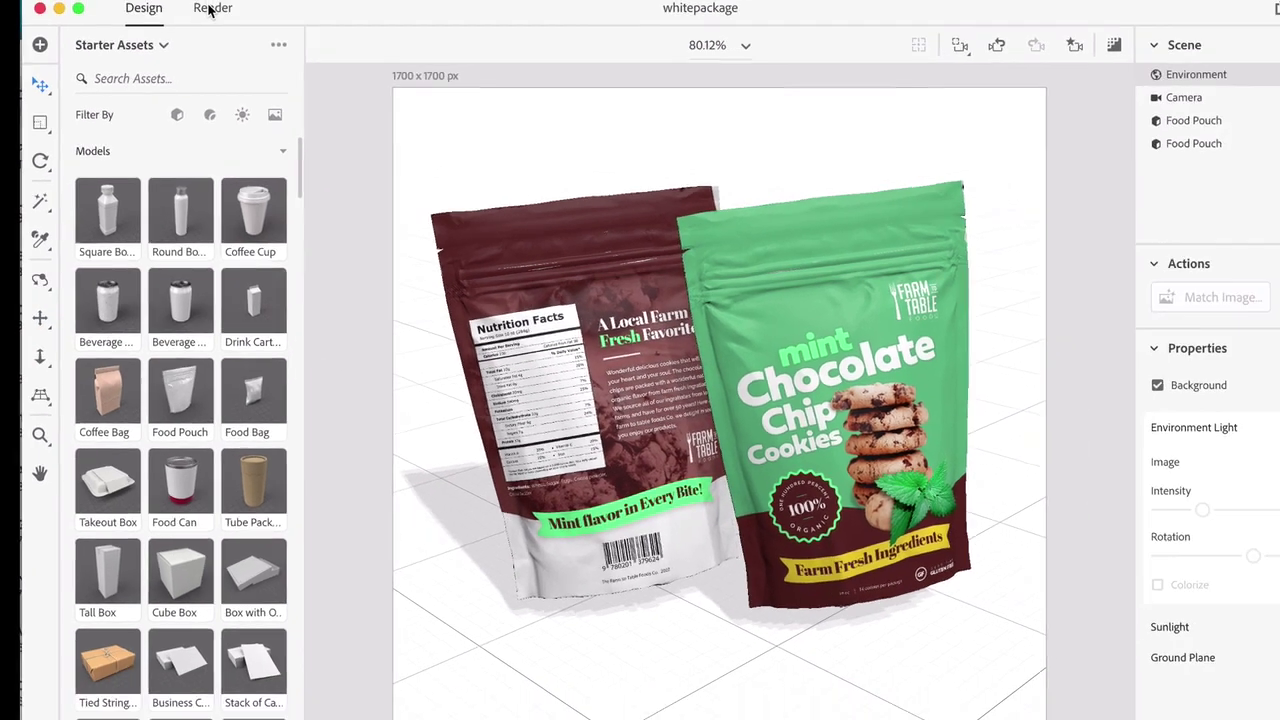
# Start a local render of the scene named Final2, with Medium quality and 16-bit PSD output to the Desktop, and keep it running
pyautogui.click(212, 8)
pyautogui.click(1207, 149)
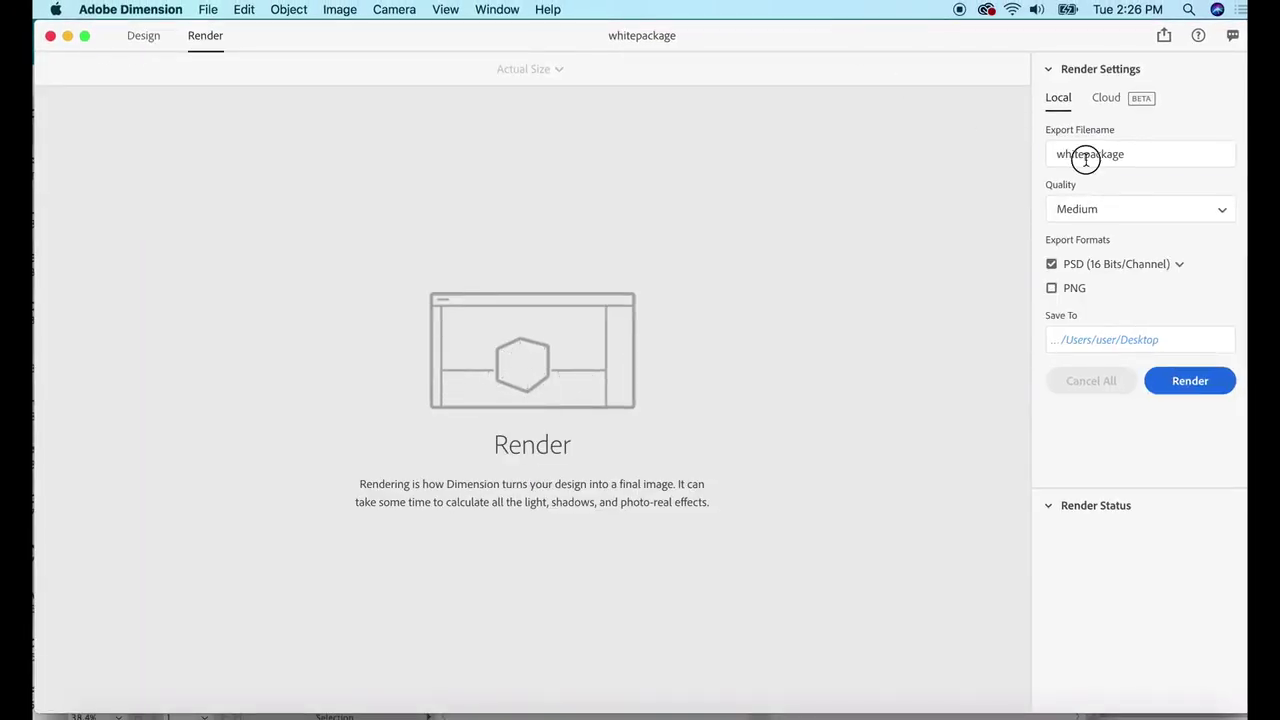
pyautogui.doubleClick(1085, 158)
pyautogui.write('Final')
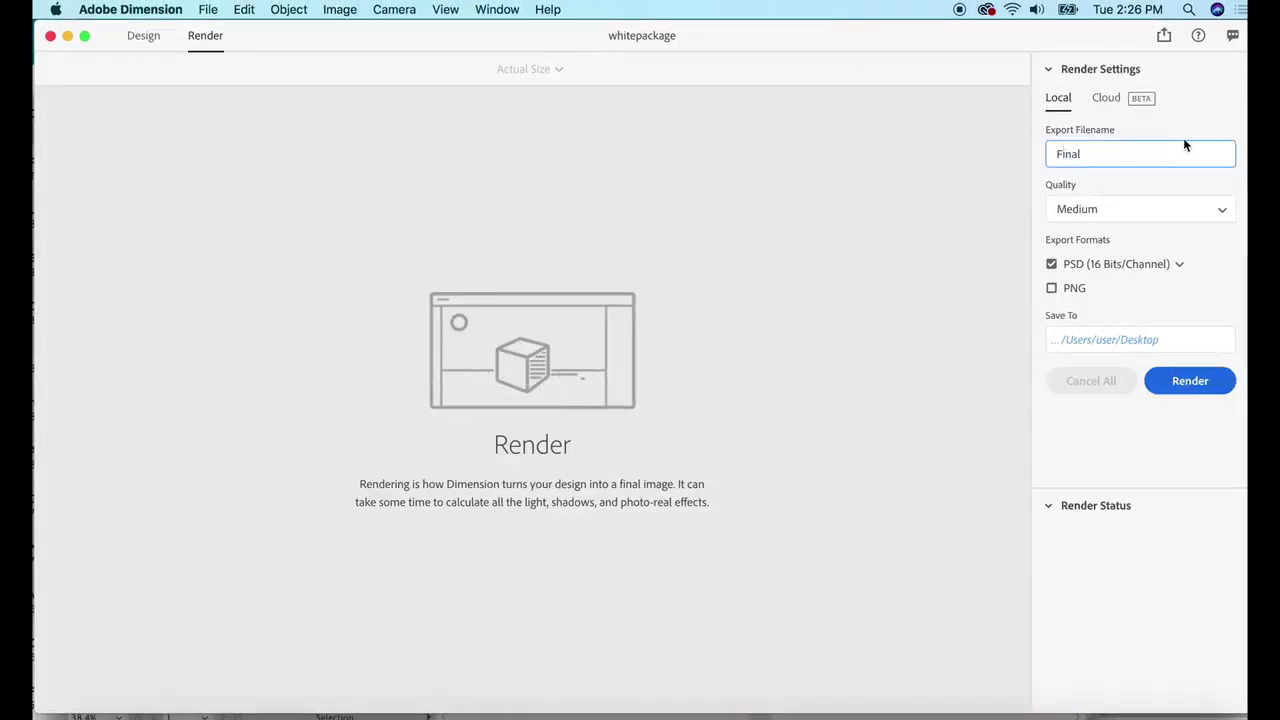
pyautogui.write('2')
pyautogui.click(1189, 380)
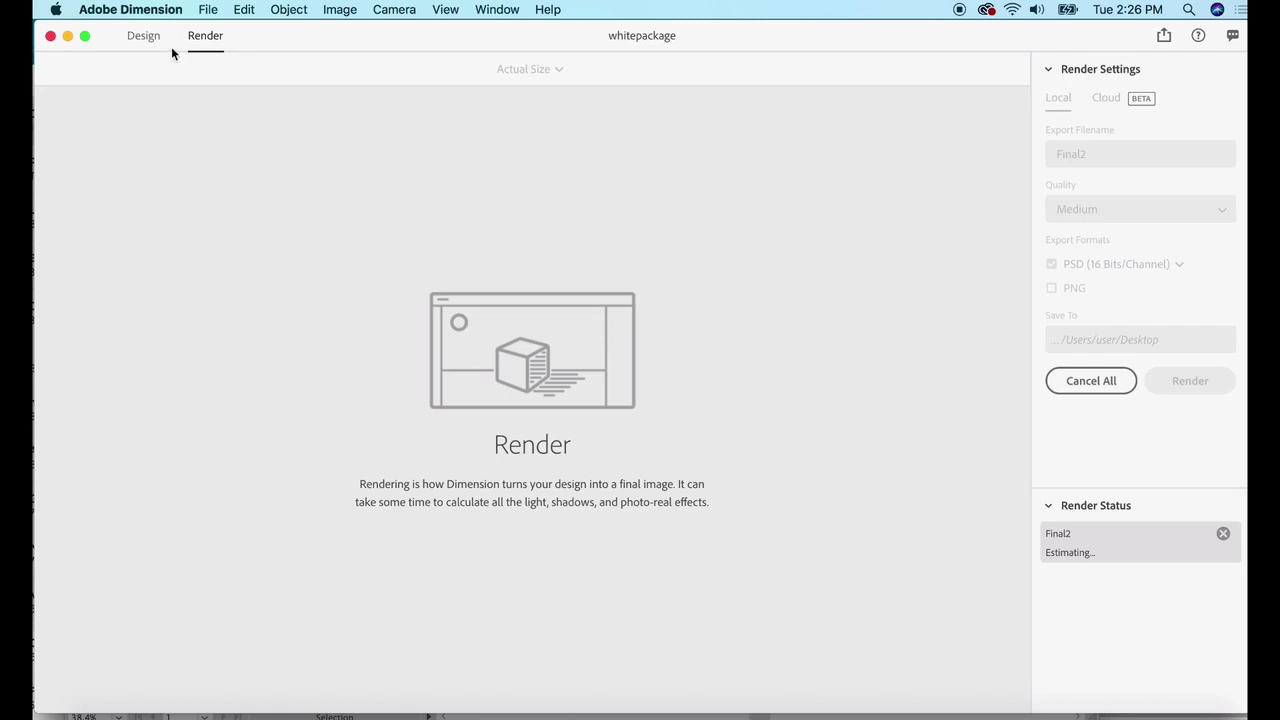
pyautogui.click(145, 42)
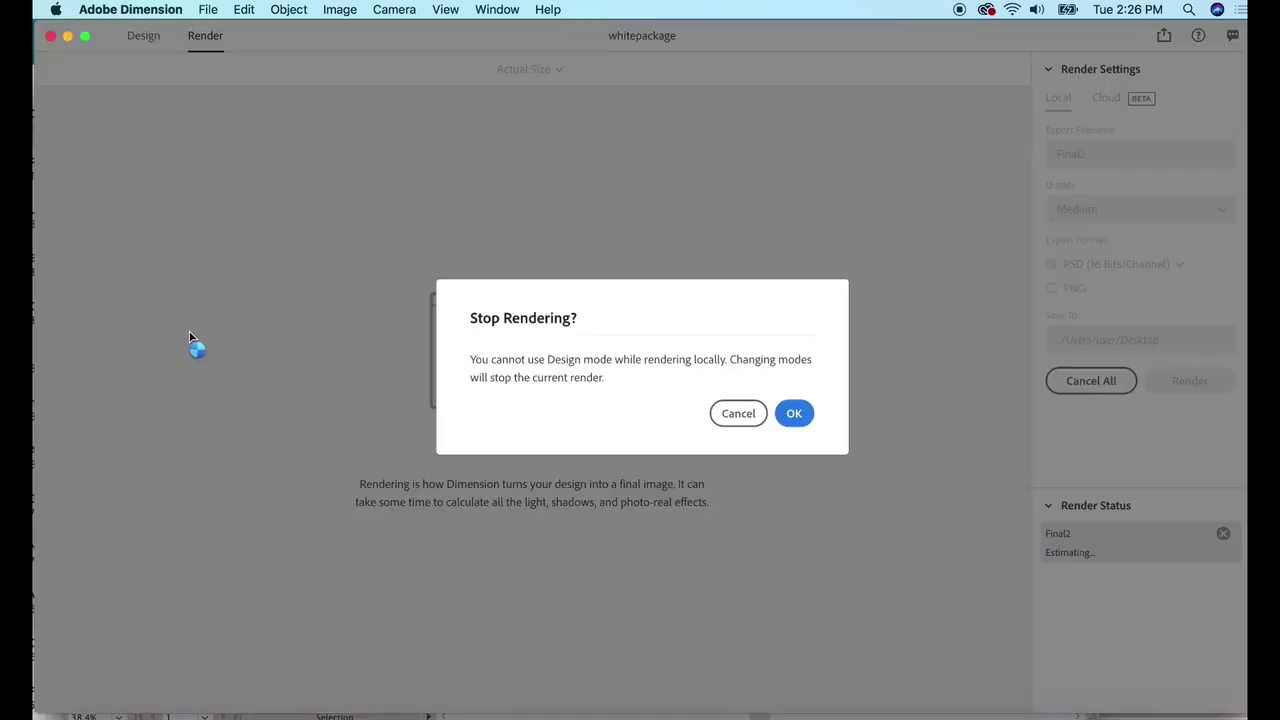
pyautogui.click(738, 413)
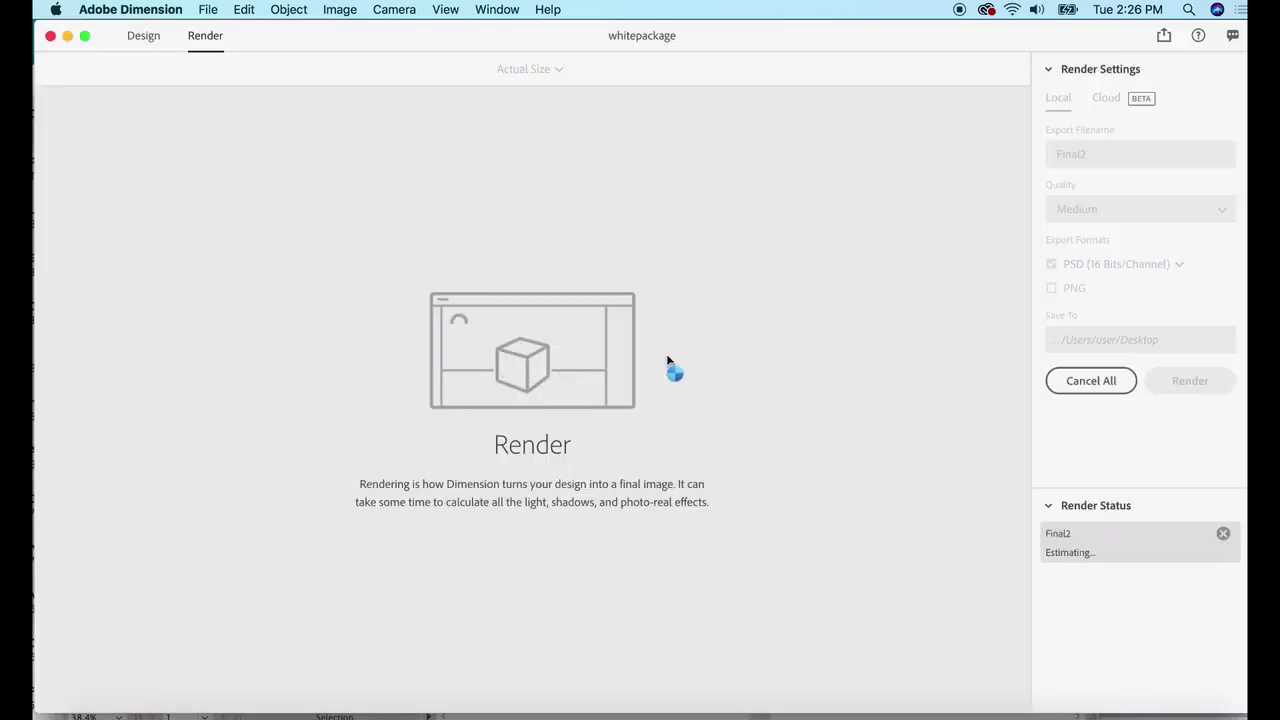